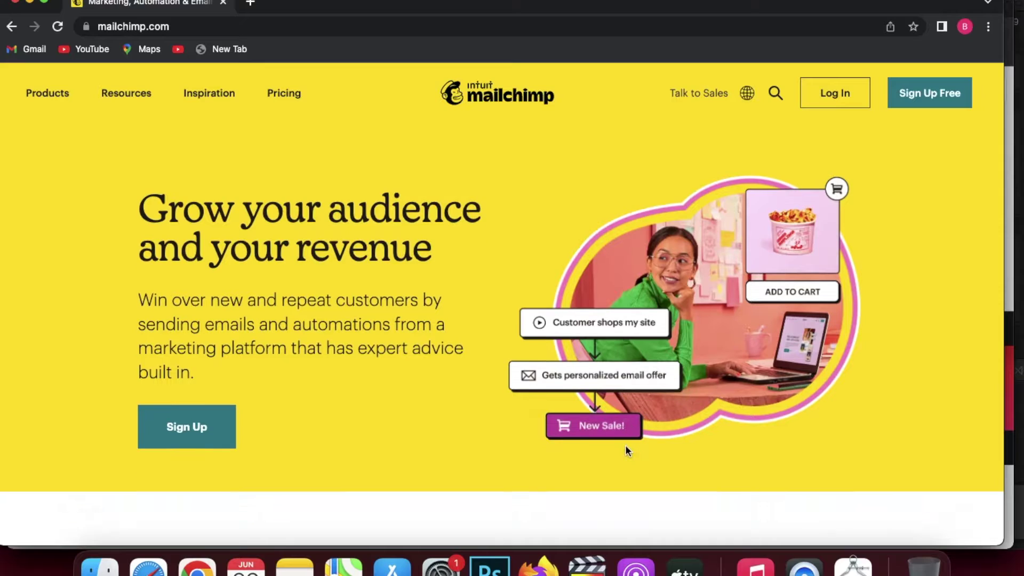
Step: Examine the Mailchimp homepage's sections on email automations, segmentation, customers and support, plus the account signup form
{"action": "scroll", "coordinate": [626, 450], "scroll_direction": "down", "scroll_amount": 10}
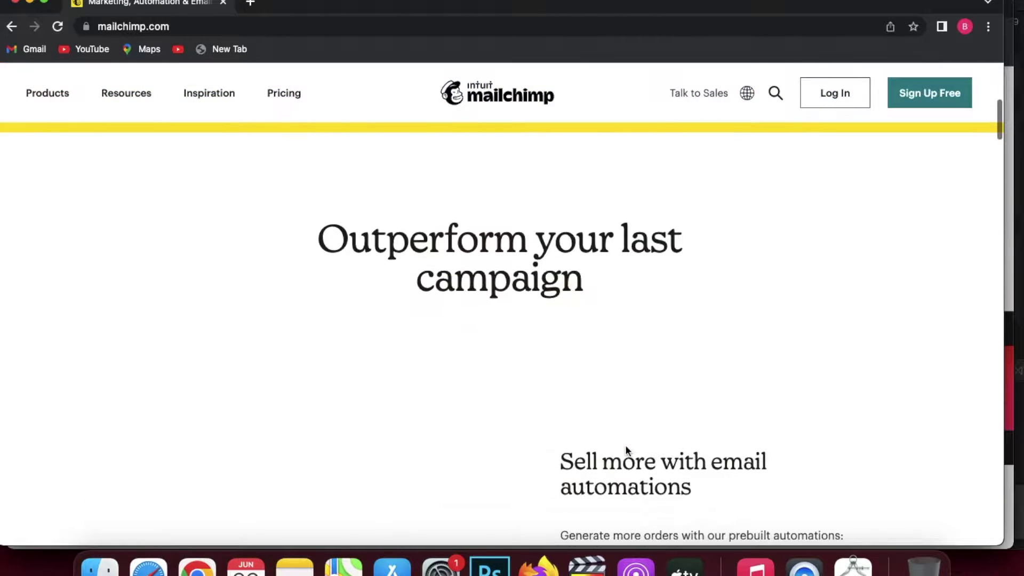
{"action": "scroll", "coordinate": [628, 451], "scroll_direction": "down", "scroll_amount": 8}
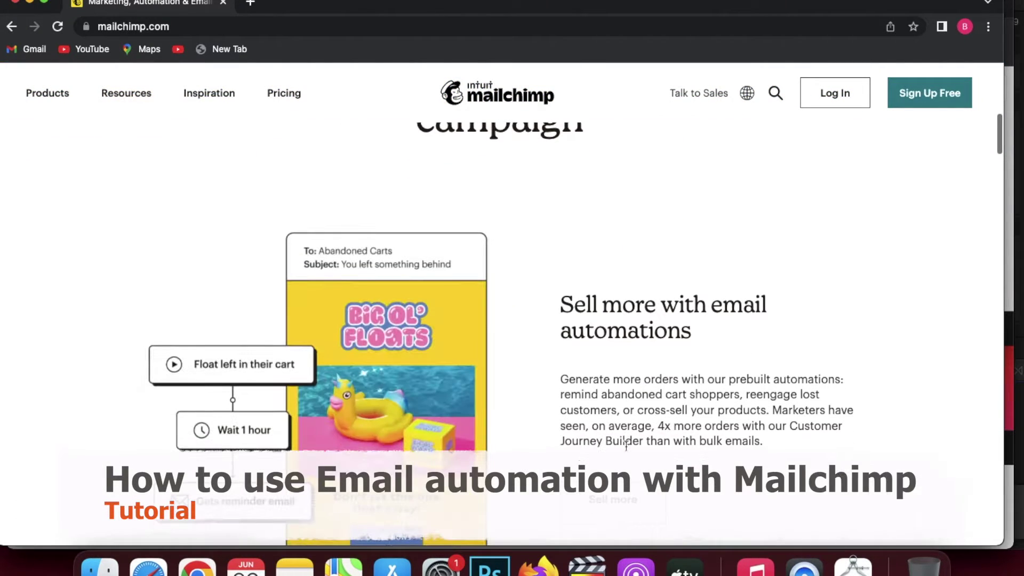
{"action": "scroll", "coordinate": [626, 446], "scroll_direction": "down", "scroll_amount": 5}
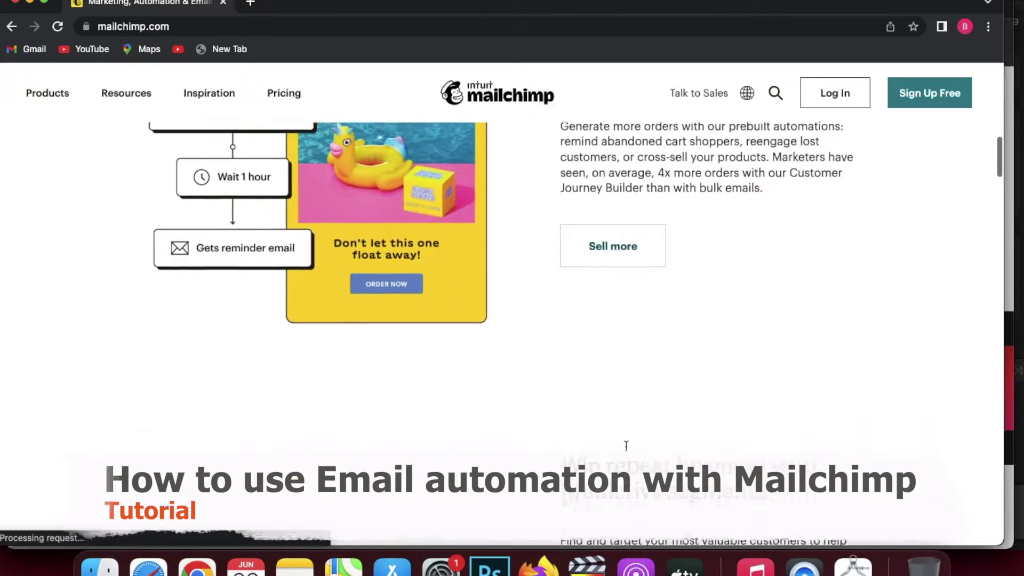
{"action": "scroll", "coordinate": [626, 445], "scroll_direction": "down", "scroll_amount": 9}
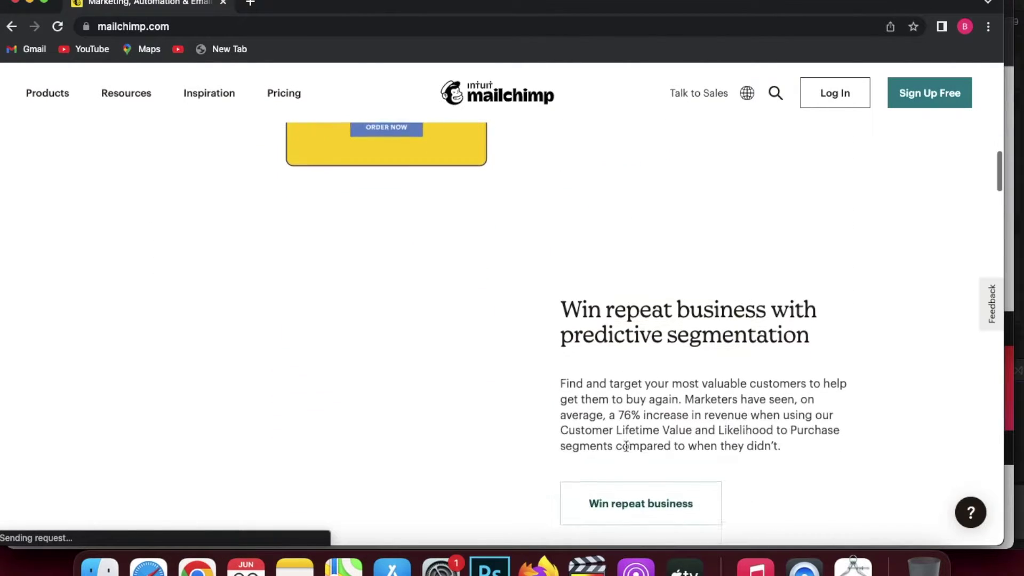
{"action": "scroll", "coordinate": [627, 450], "scroll_direction": "down", "scroll_amount": 10}
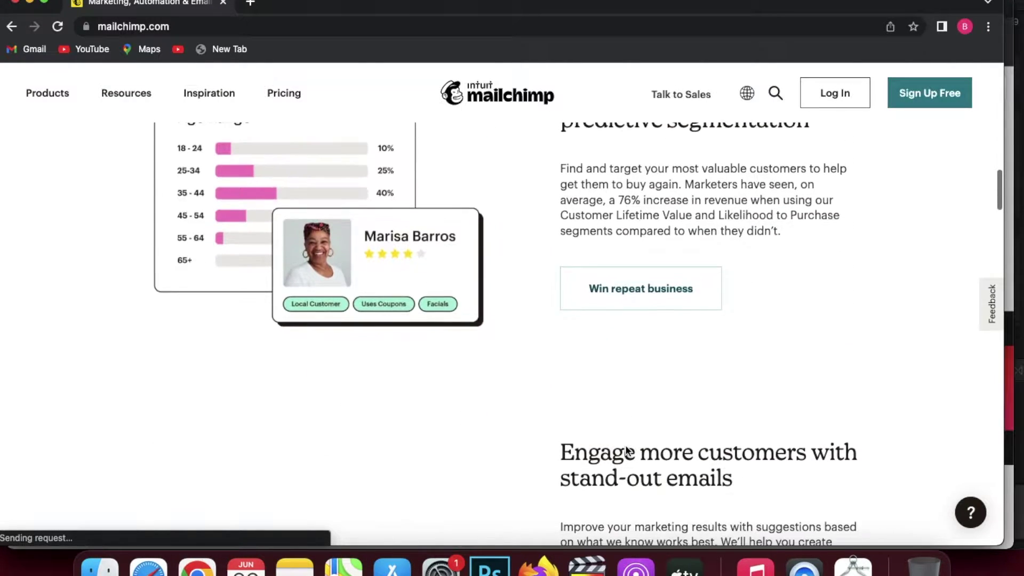
{"action": "scroll", "coordinate": [626, 445], "scroll_direction": "down", "scroll_amount": 8}
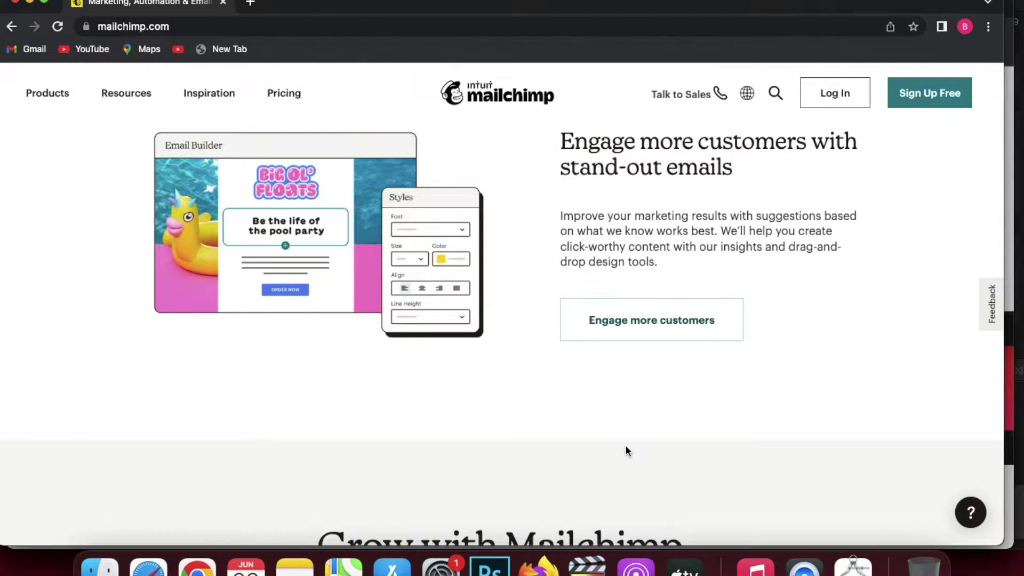
{"action": "scroll", "coordinate": [626, 450], "scroll_direction": "down", "scroll_amount": 3}
{"action": "scroll", "coordinate": [626, 451], "scroll_direction": "down", "scroll_amount": 3}
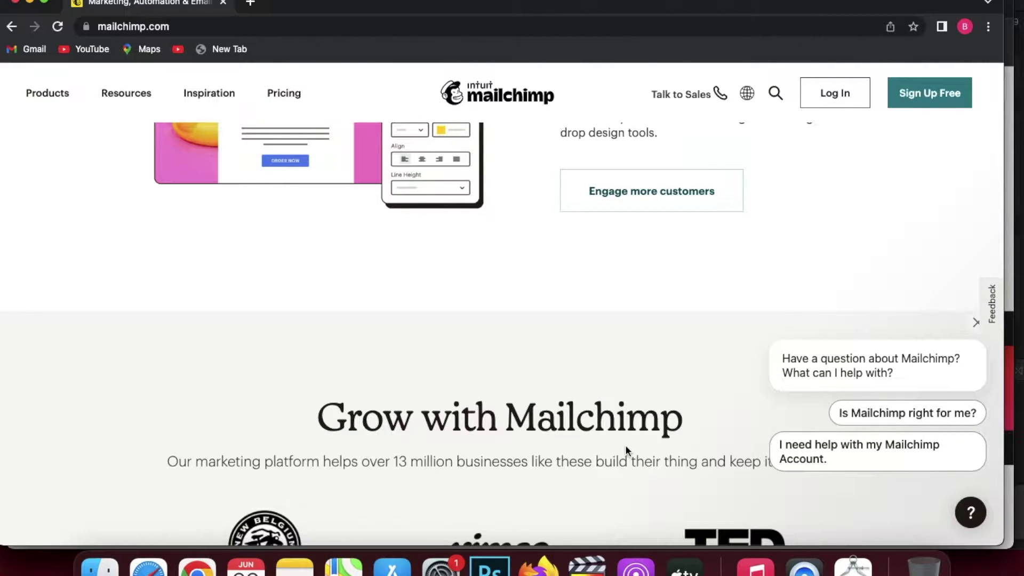
{"action": "scroll", "coordinate": [626, 450], "scroll_direction": "down", "scroll_amount": 5}
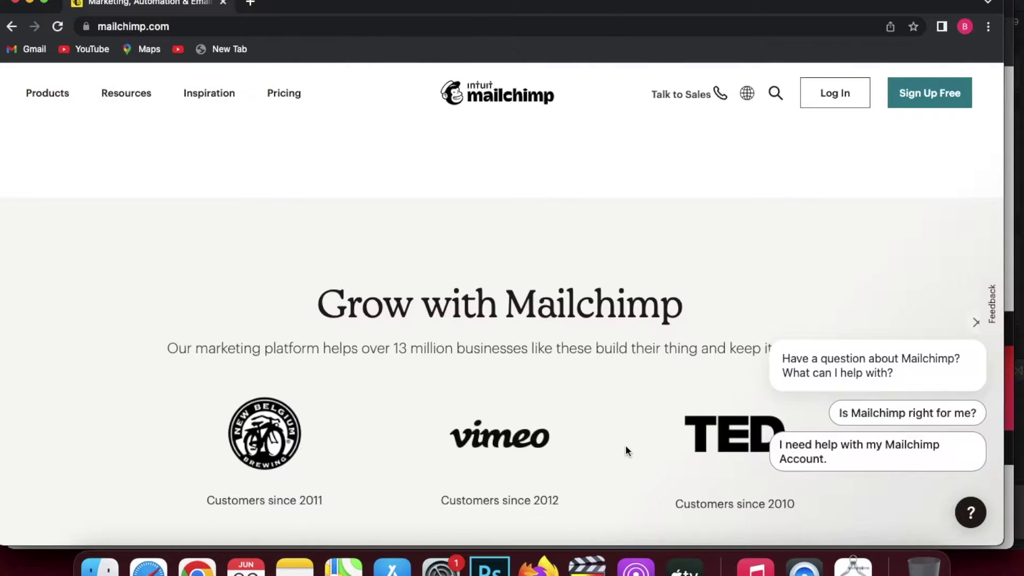
{"action": "scroll", "coordinate": [626, 450], "scroll_direction": "down", "scroll_amount": 8}
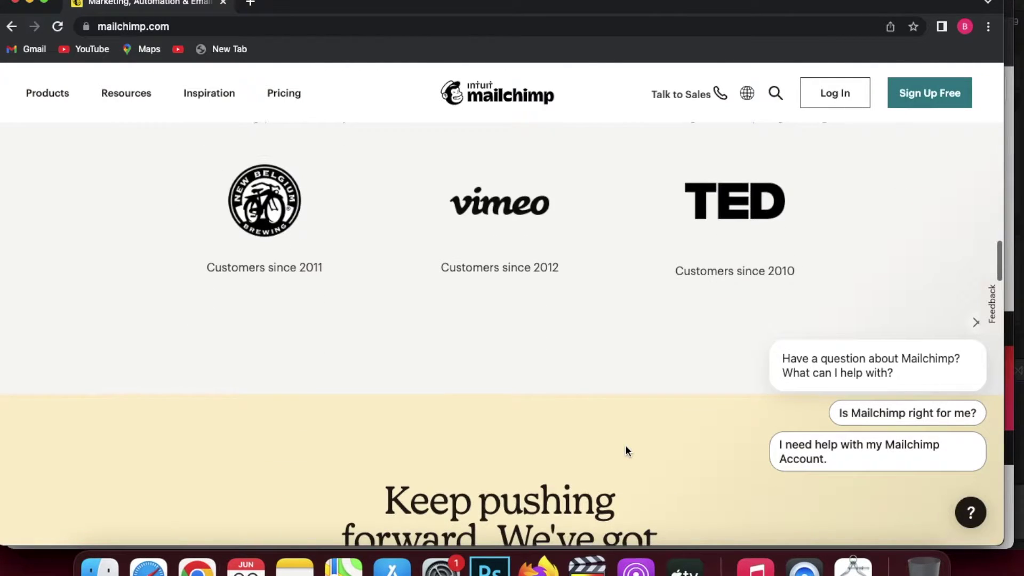
{"action": "scroll", "coordinate": [626, 451], "scroll_direction": "down", "scroll_amount": 5}
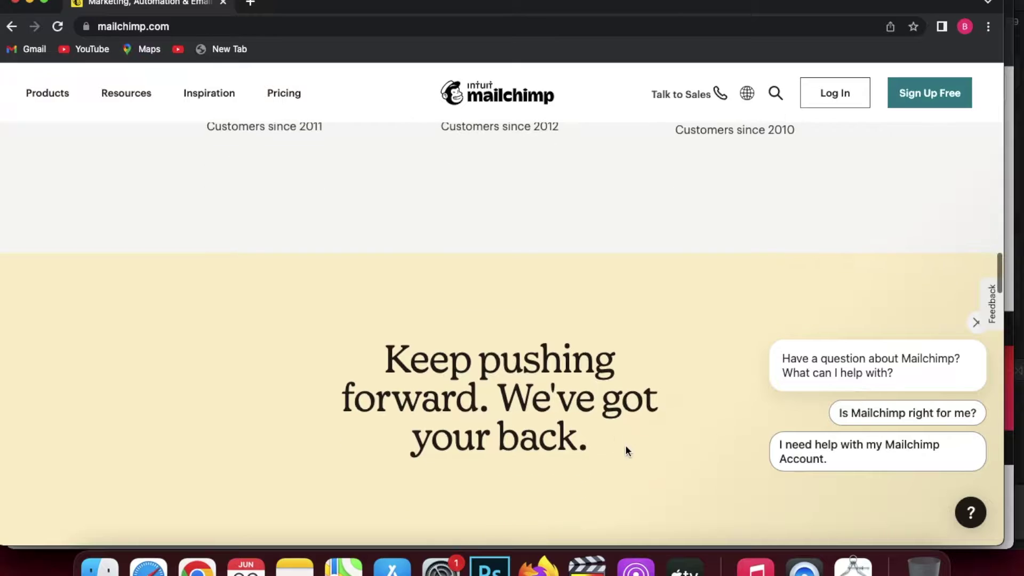
{"action": "scroll", "coordinate": [625, 446], "scroll_direction": "down", "scroll_amount": 4}
{"action": "scroll", "coordinate": [625, 442], "scroll_direction": "down", "scroll_amount": 3}
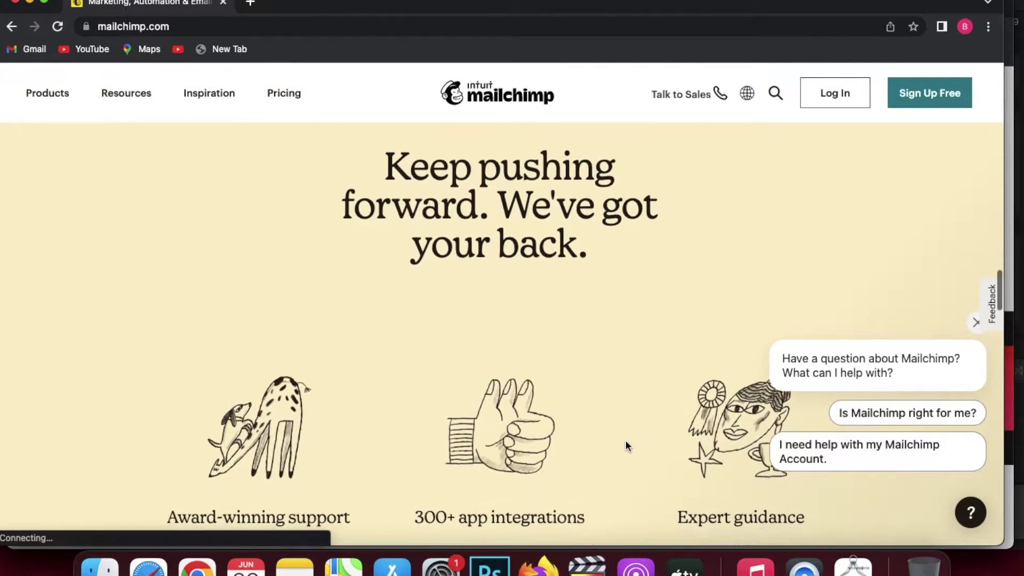
{"action": "scroll", "coordinate": [626, 442], "scroll_direction": "down", "scroll_amount": 6}
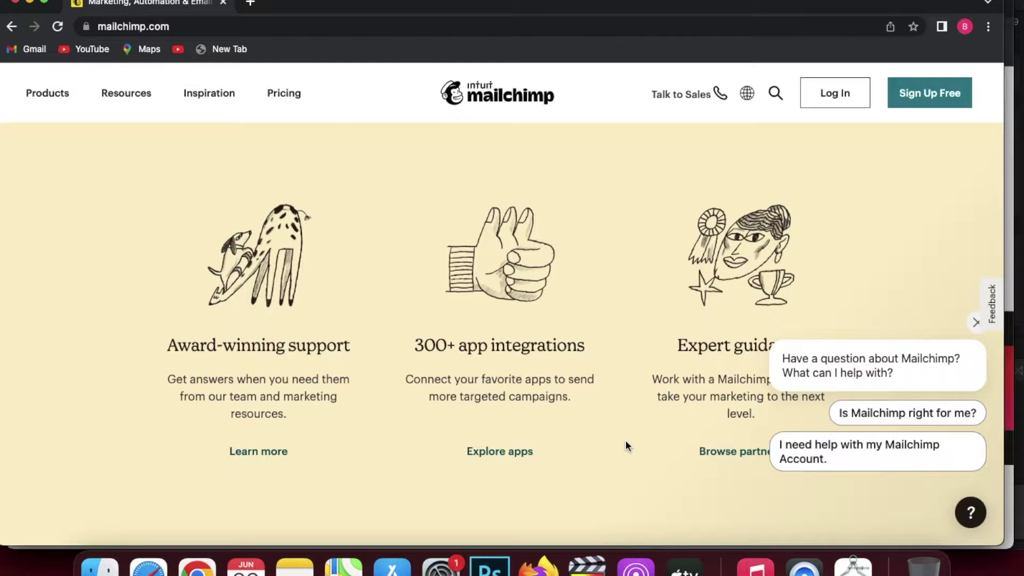
{"action": "scroll", "coordinate": [625, 439], "scroll_direction": "down", "scroll_amount": 2}
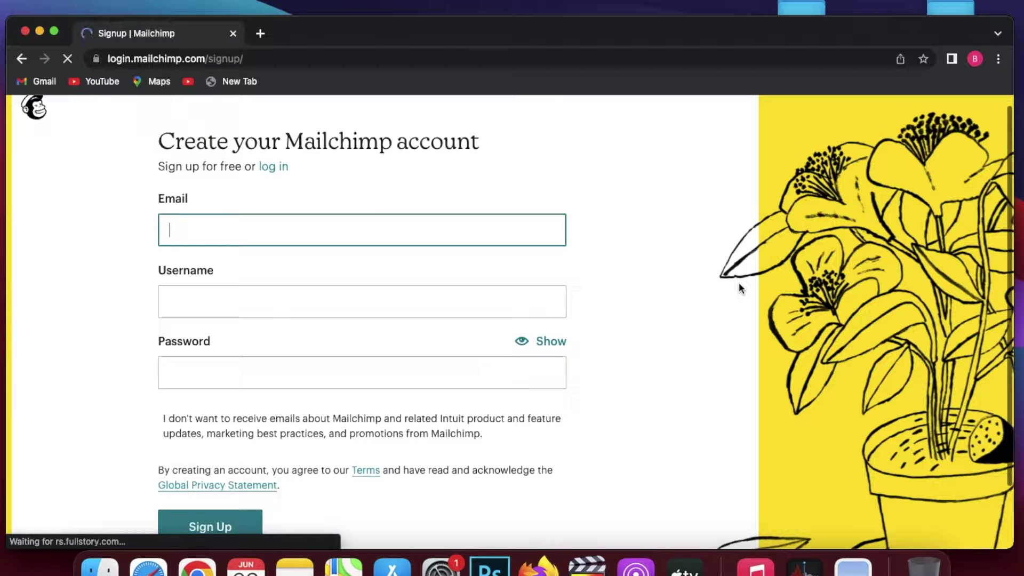
{"action": "scroll", "coordinate": [738, 286], "scroll_direction": "down", "scroll_amount": 2}
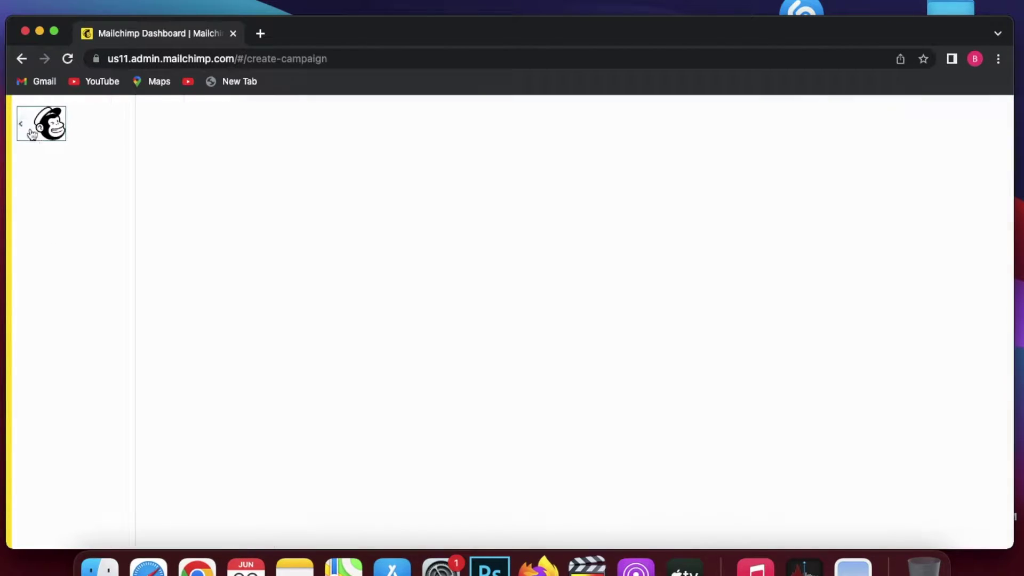
Step: Return to the account's main dashboard and review its store connection options and the account menu
{"action": "left_click", "coordinate": [30, 132]}
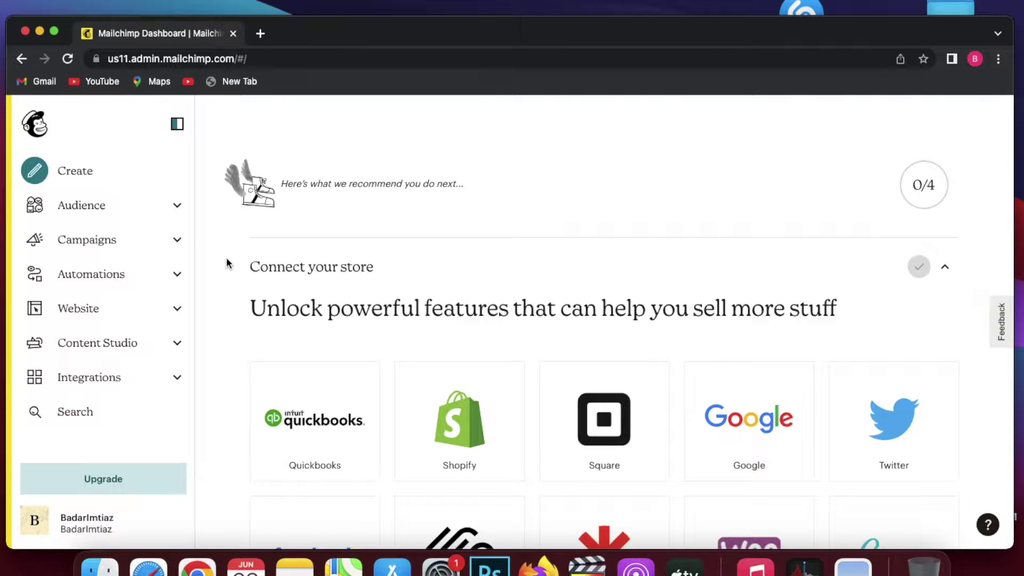
{"action": "scroll", "coordinate": [471, 368], "scroll_direction": "down", "scroll_amount": 3}
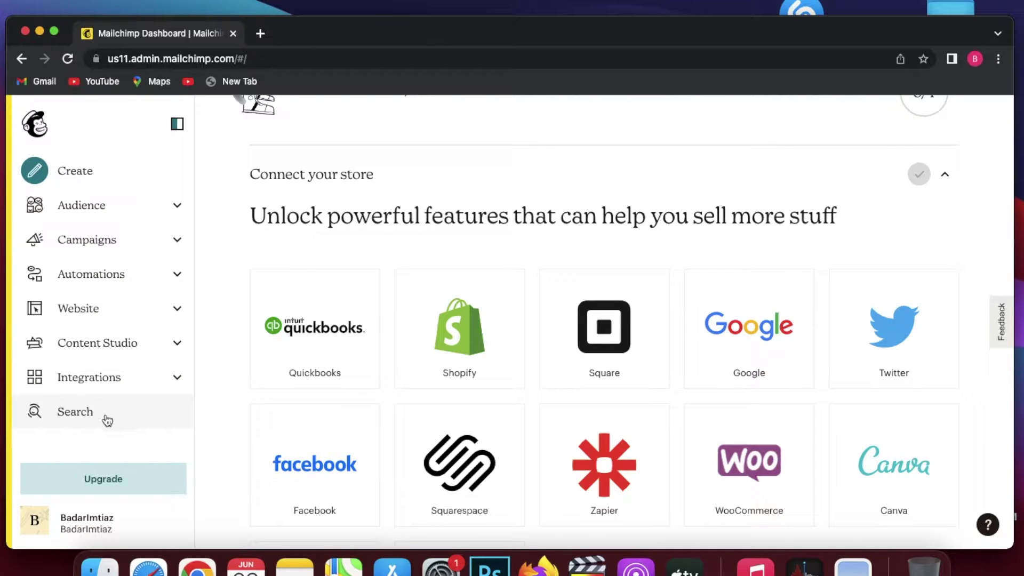
{"action": "scroll", "coordinate": [135, 482], "scroll_direction": "down", "scroll_amount": 1}
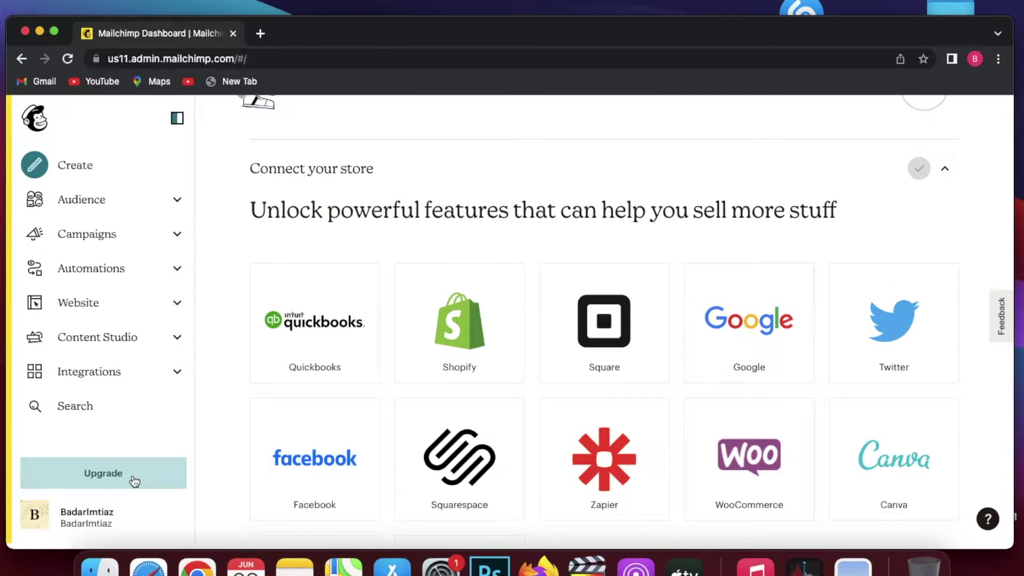
{"action": "left_click", "coordinate": [29, 522]}
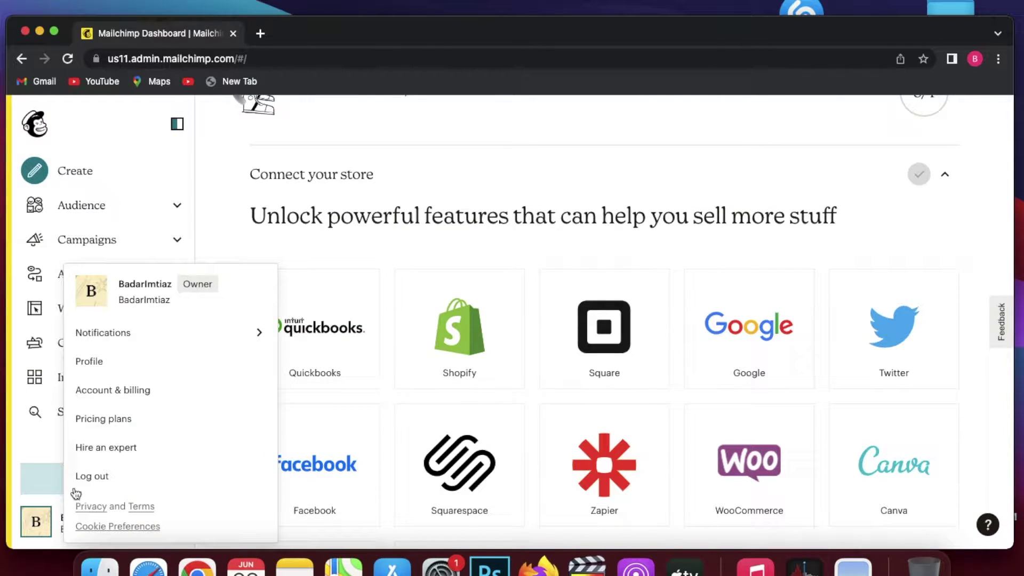
Step: Open the Audience dashboard and review its options for growing the audience and adding contacts
{"action": "left_click", "coordinate": [68, 208]}
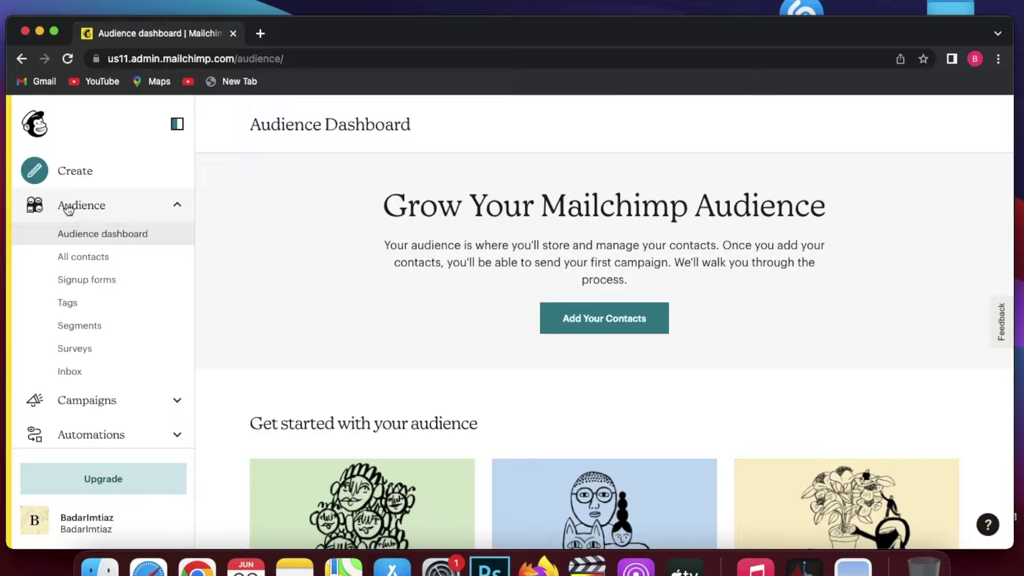
{"action": "left_click", "coordinate": [68, 207]}
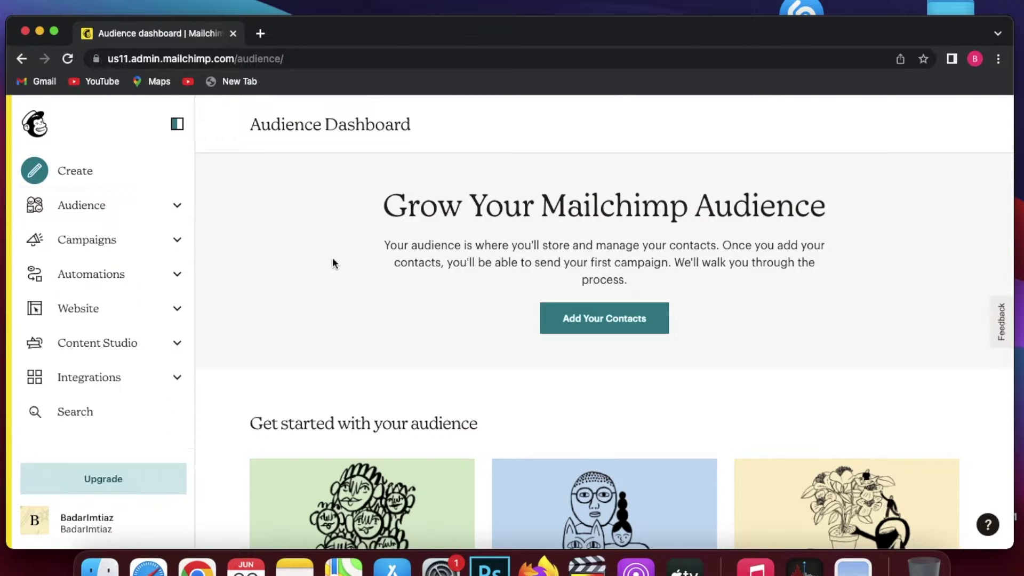
{"action": "scroll", "coordinate": [579, 320], "scroll_direction": "down", "scroll_amount": 3}
{"action": "scroll", "coordinate": [581, 323], "scroll_direction": "down", "scroll_amount": 6}
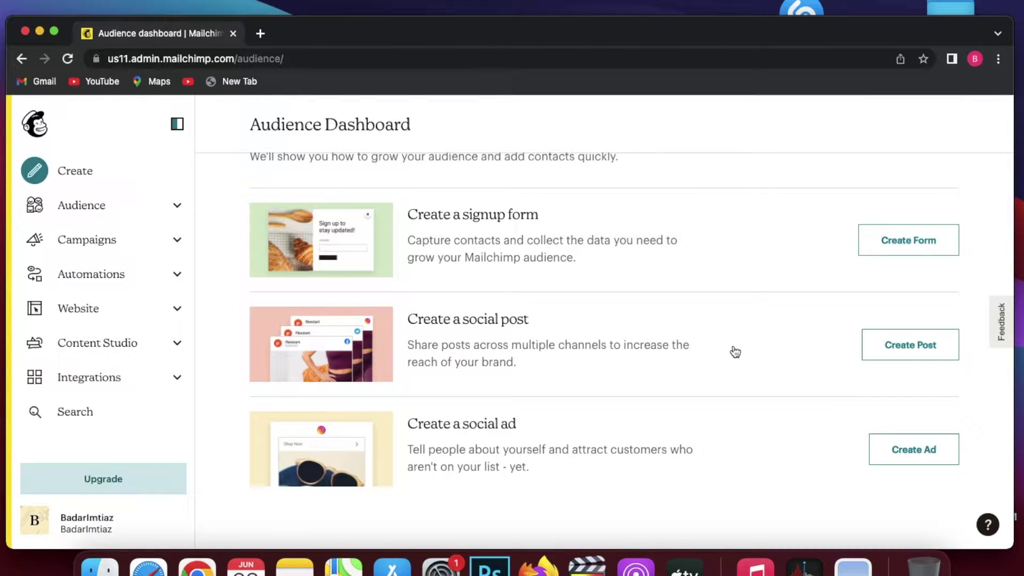
{"action": "scroll", "coordinate": [735, 352], "scroll_direction": "down", "scroll_amount": 1}
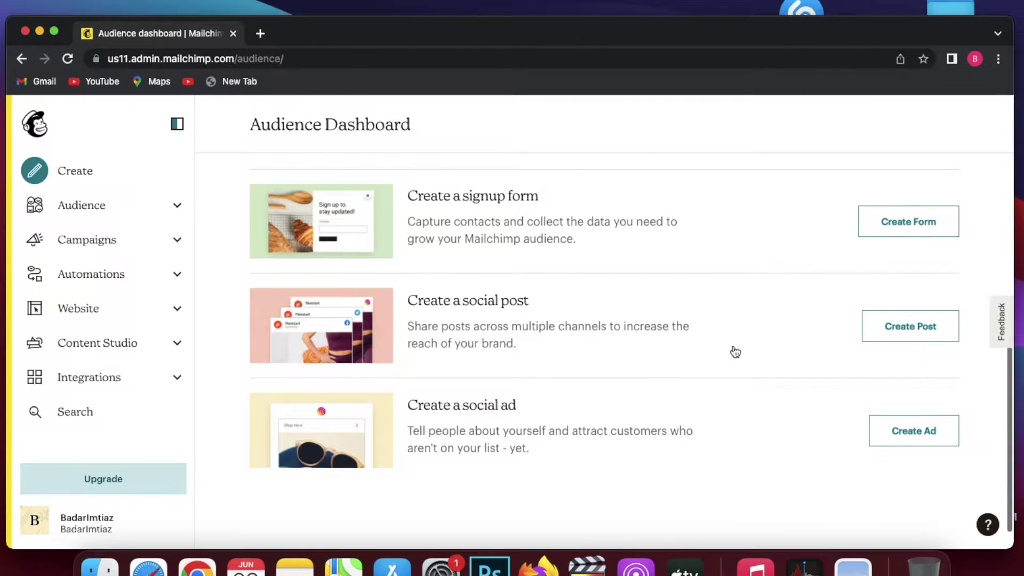
{"action": "scroll", "coordinate": [735, 352], "scroll_direction": "up", "scroll_amount": 1}
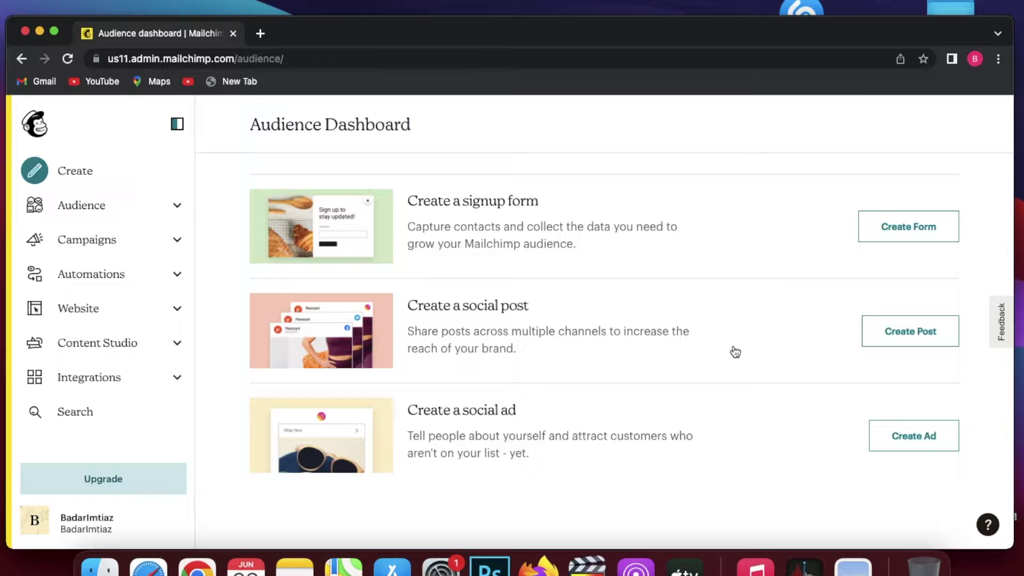
Step: Create a pop-up signup form for the preselected audience and begin building it
{"action": "left_click", "coordinate": [900, 229]}
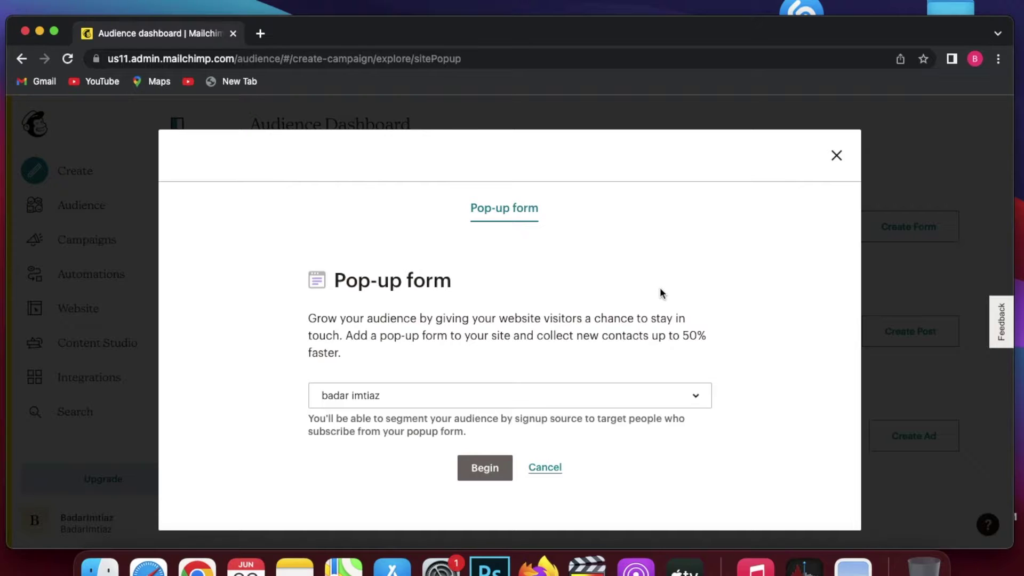
{"action": "left_click", "coordinate": [595, 404]}
{"action": "left_click", "coordinate": [595, 404]}
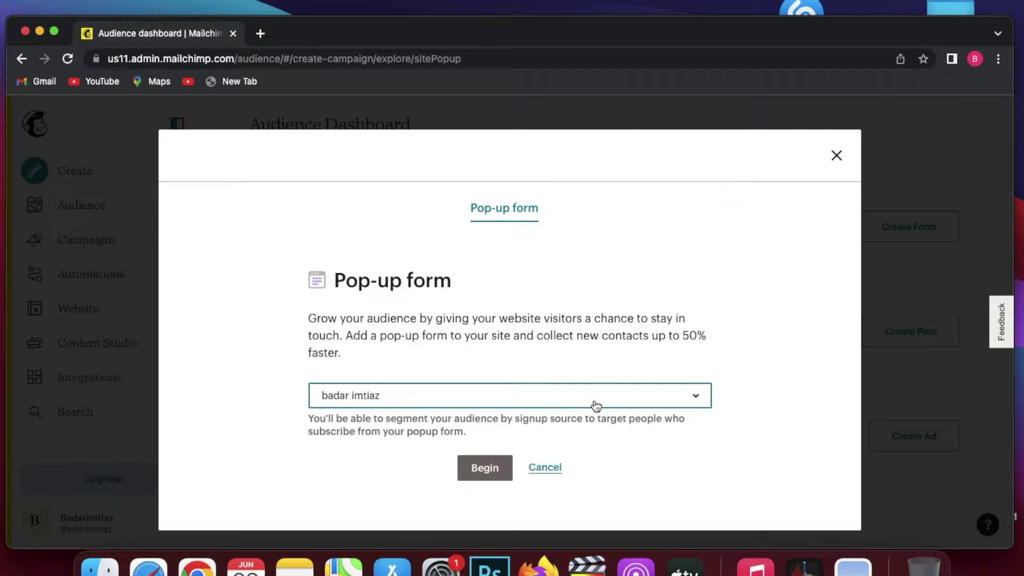
{"action": "left_click", "coordinate": [488, 467]}
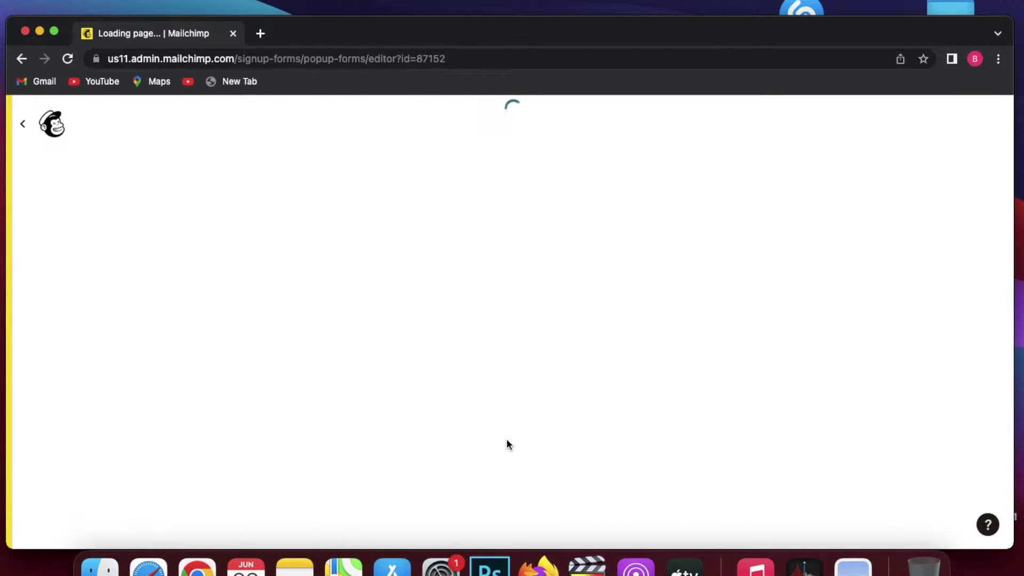
Step: Examine the newsletter pop-up form's layout, email field and subscribe button in the form builder
{"action": "scroll", "coordinate": [533, 400], "scroll_direction": "down", "scroll_amount": 4}
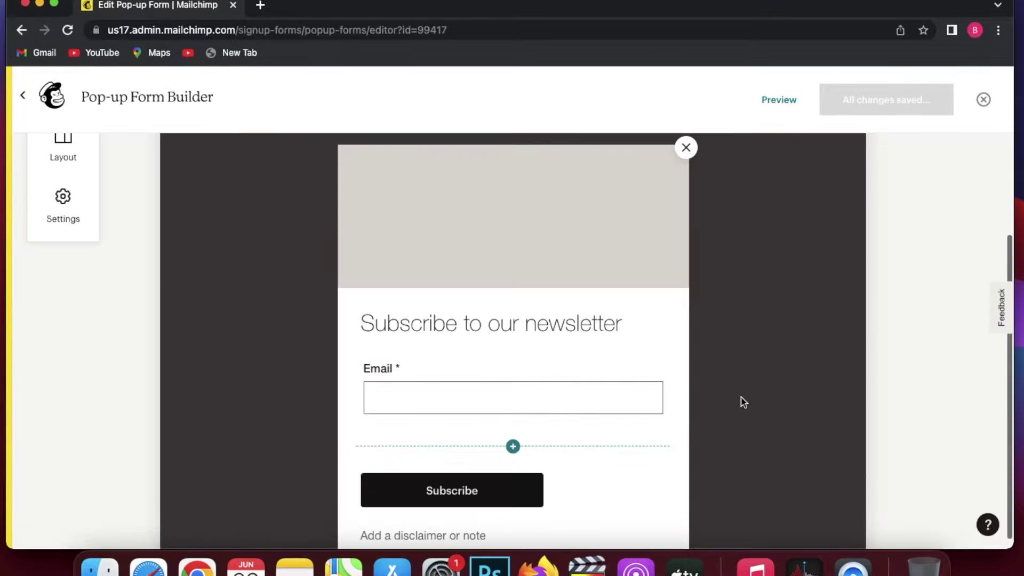
{"action": "scroll", "coordinate": [744, 403], "scroll_direction": "down", "scroll_amount": 1}
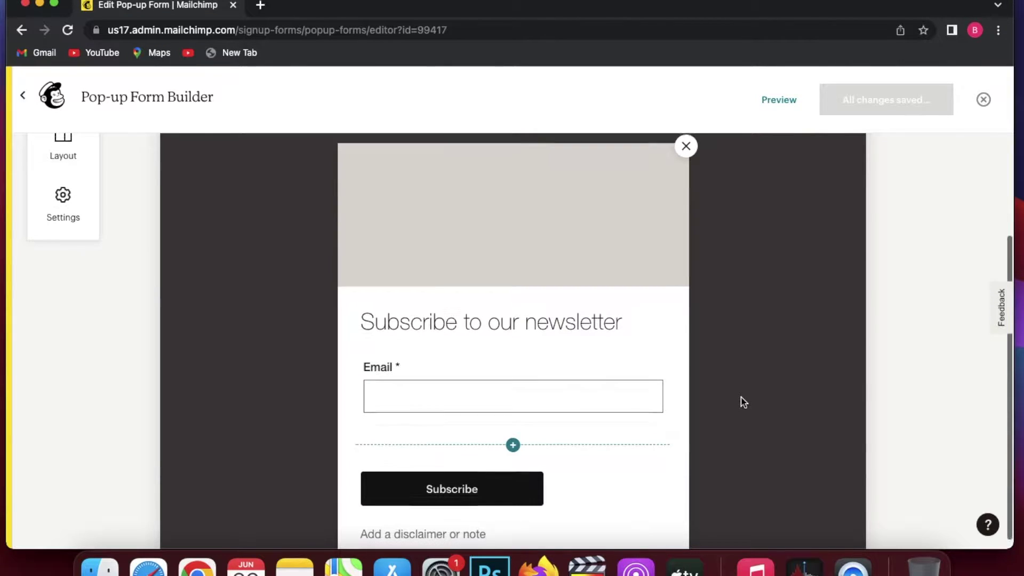
{"action": "scroll", "coordinate": [744, 402], "scroll_direction": "down", "scroll_amount": 3}
{"action": "scroll", "coordinate": [744, 403], "scroll_direction": "up", "scroll_amount": 5}
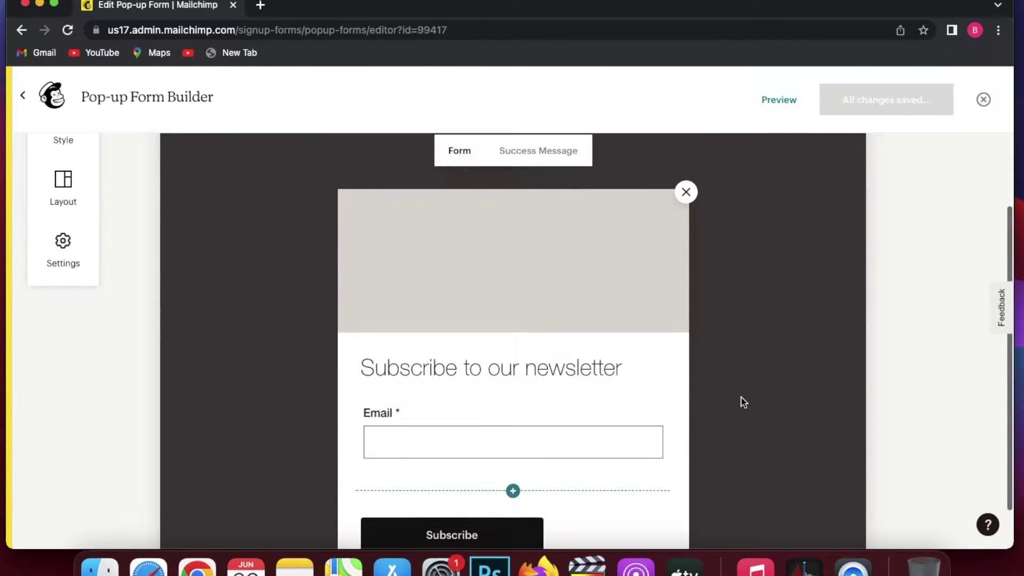
{"action": "scroll", "coordinate": [744, 403], "scroll_direction": "up", "scroll_amount": 1}
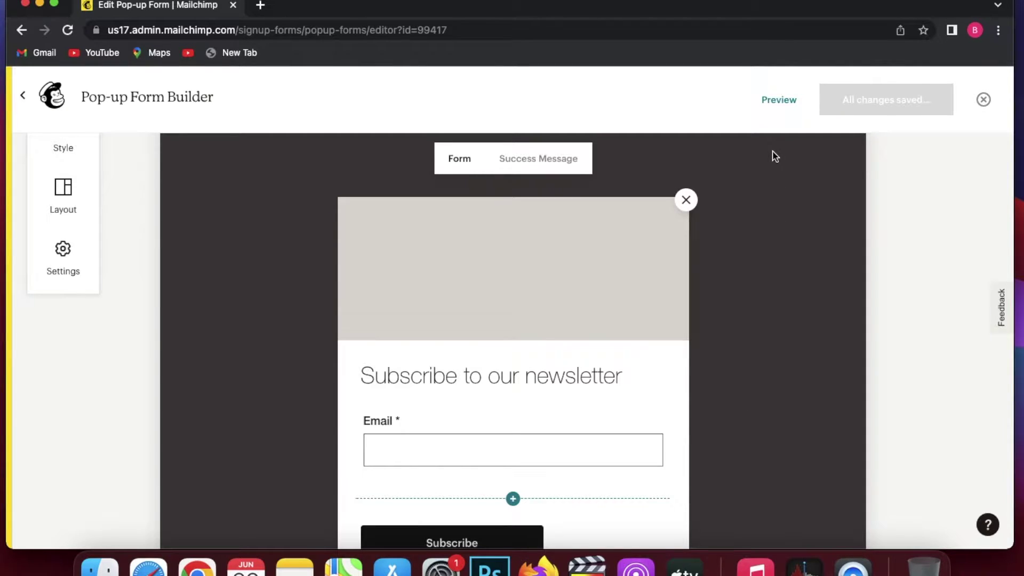
{"action": "mouse_move", "coordinate": [674, 285]}
{"action": "scroll", "coordinate": [577, 251], "scroll_direction": "down", "scroll_amount": 2}
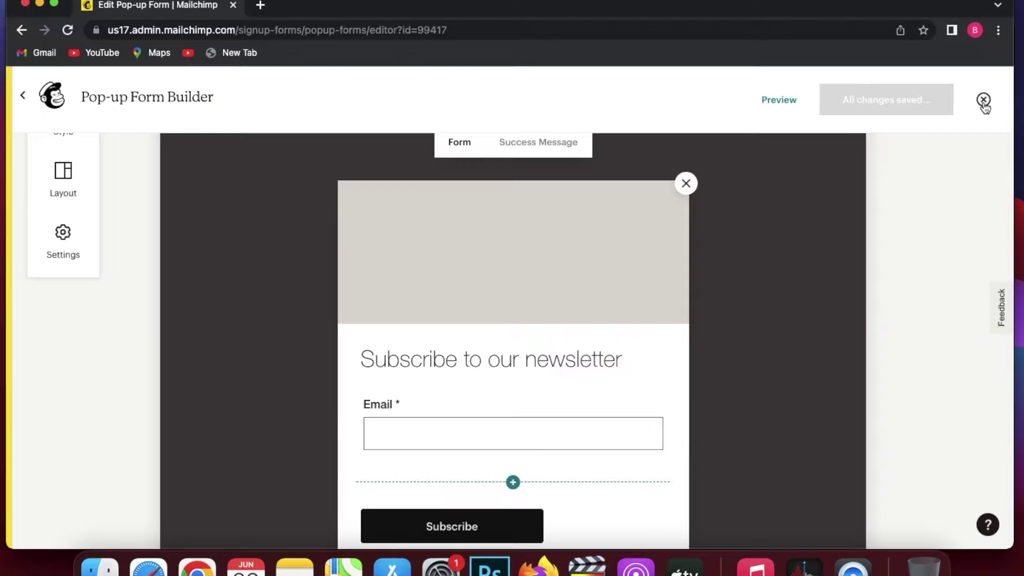
Step: Exit the pop-up form builder and open the page for creating a new campaign
{"action": "scroll", "coordinate": [984, 107], "scroll_direction": "up", "scroll_amount": 5, "text": "ctrl"}
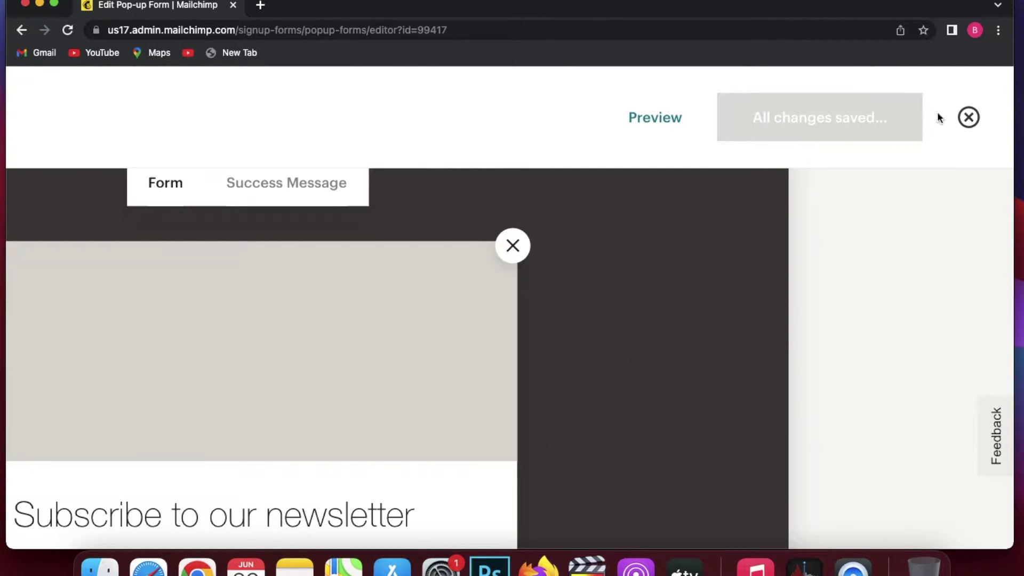
{"action": "left_click", "coordinate": [969, 117]}
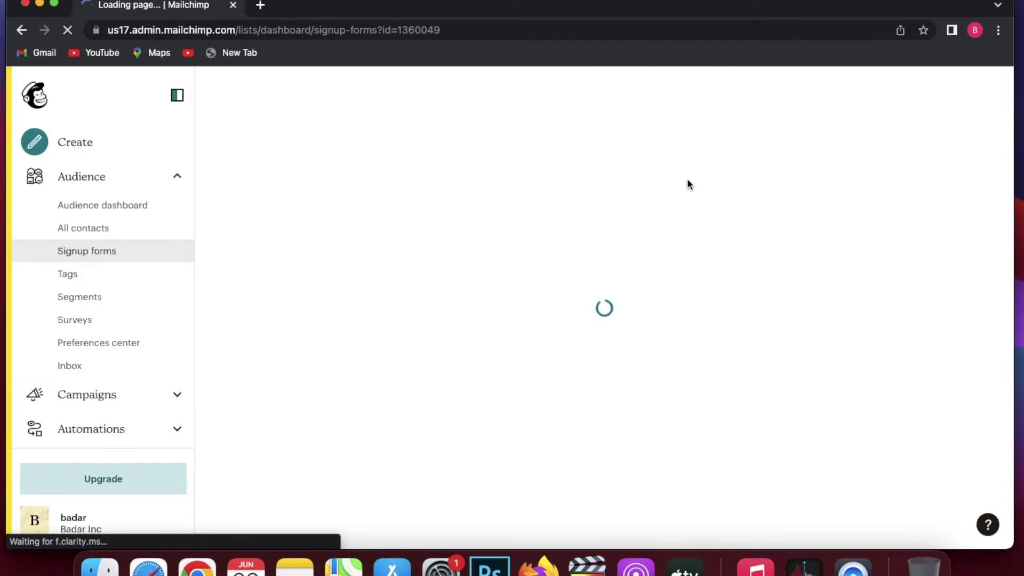
{"action": "left_click", "coordinate": [174, 179]}
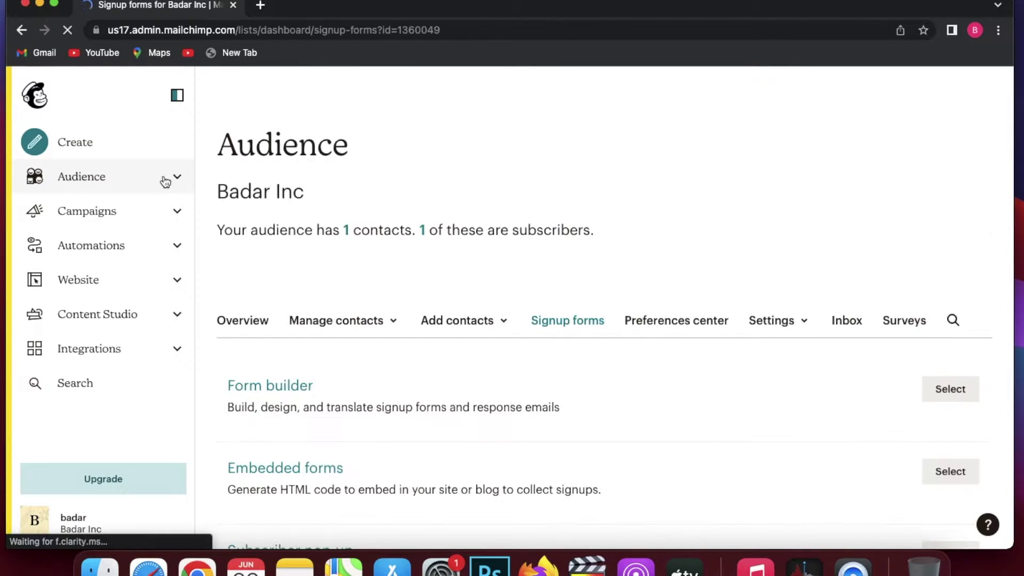
{"action": "left_click", "coordinate": [37, 149]}
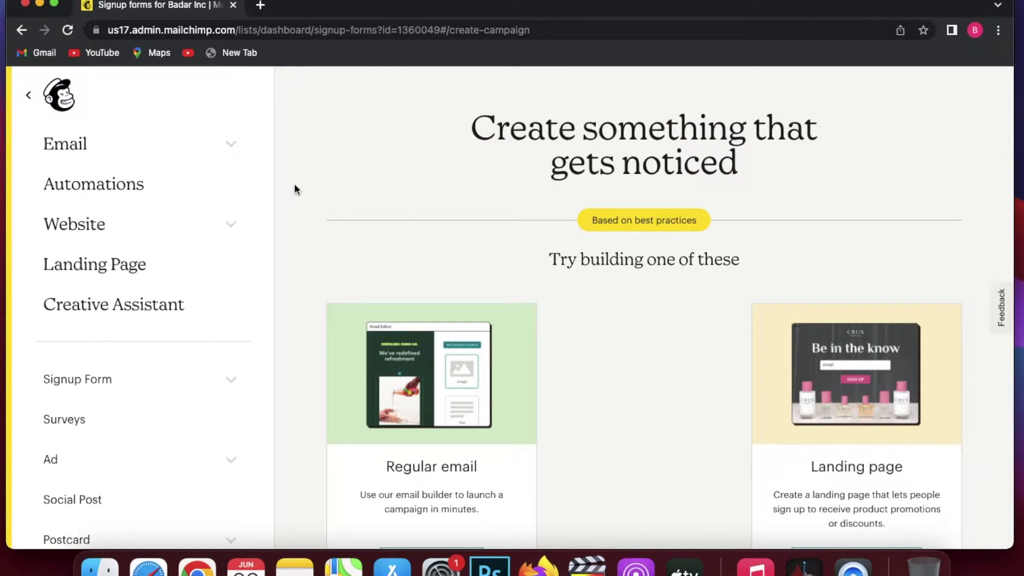
Step: Begin creating an email template from the campaign creation page's email options
{"action": "scroll", "coordinate": [423, 233], "scroll_direction": "down", "scroll_amount": 1}
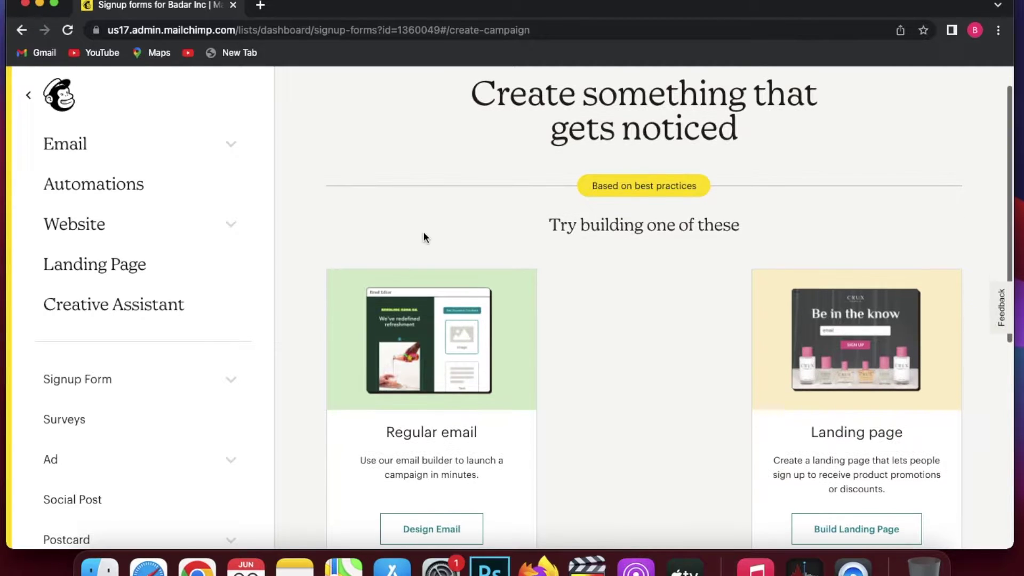
{"action": "left_click", "coordinate": [183, 165]}
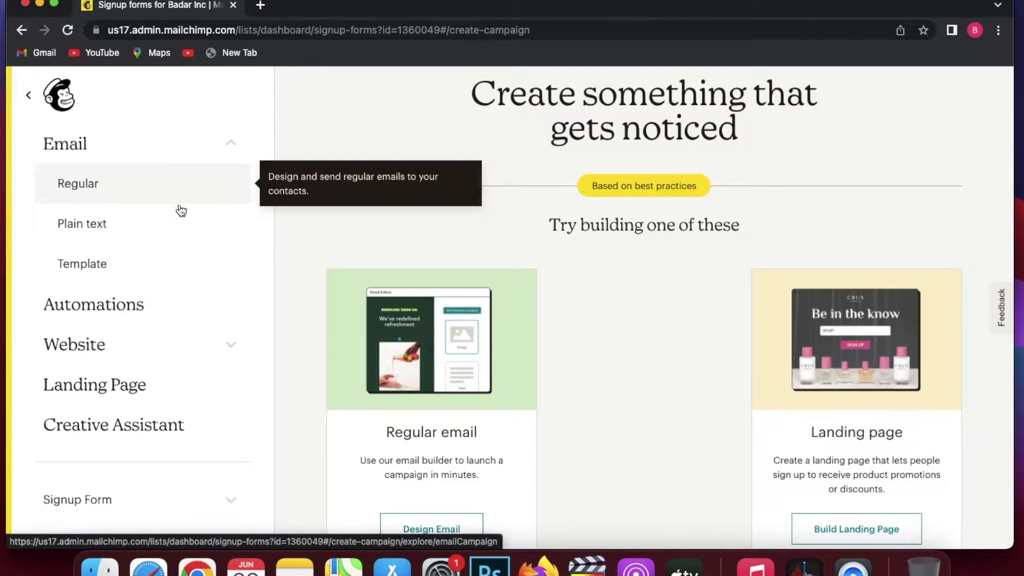
{"action": "left_click", "coordinate": [145, 263]}
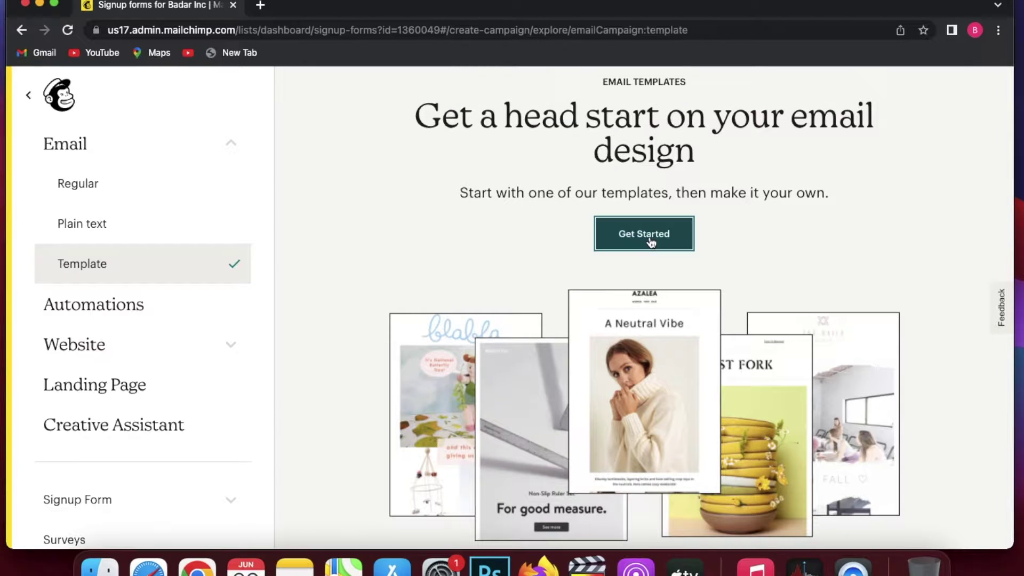
{"action": "left_click", "coordinate": [651, 243]}
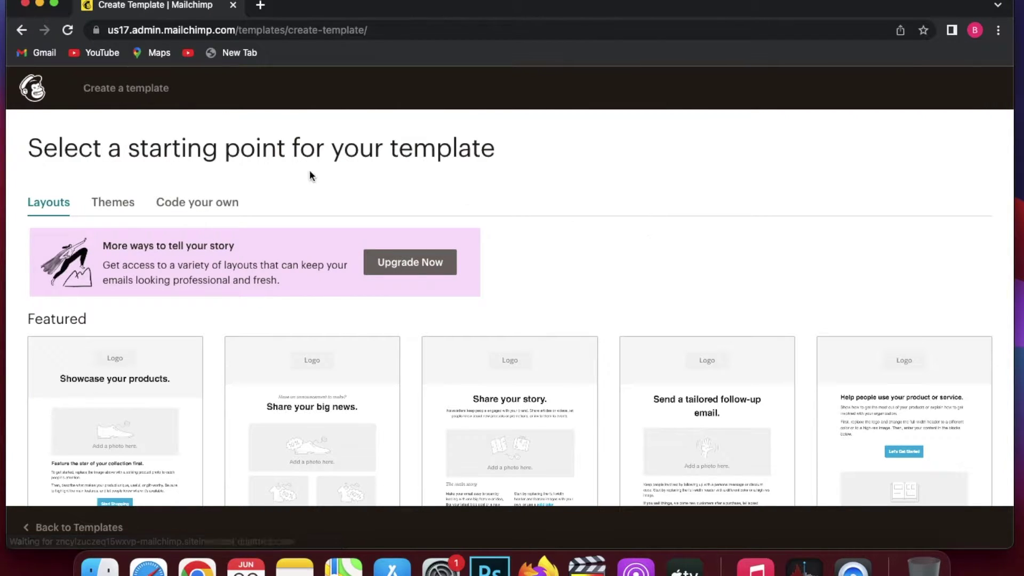
Step: Browse the template themes and start the template from the Event theme featuring the Bananaco Banana Summit city photo
{"action": "left_click", "coordinate": [123, 202]}
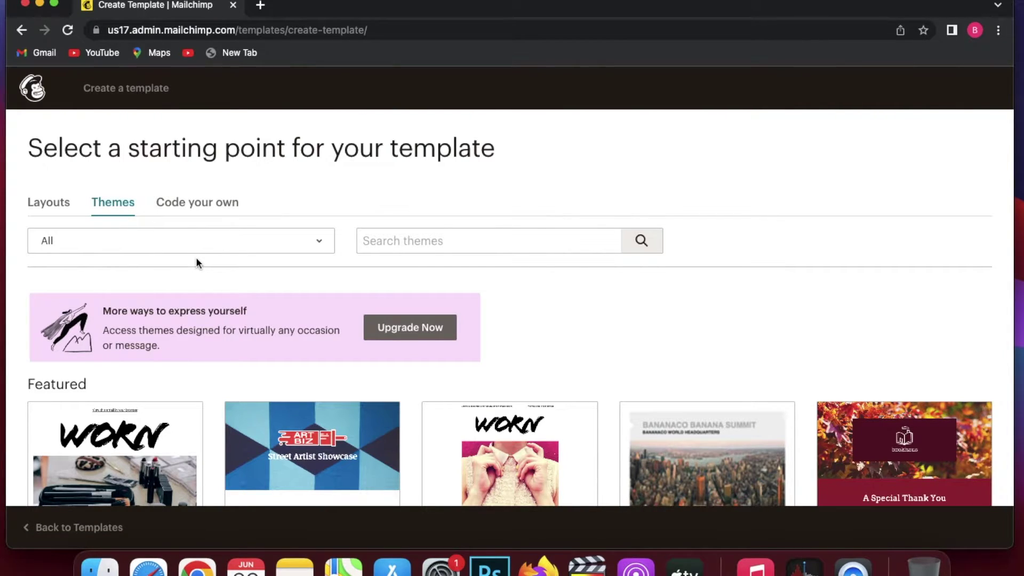
{"action": "scroll", "coordinate": [197, 261], "scroll_direction": "down", "scroll_amount": 12}
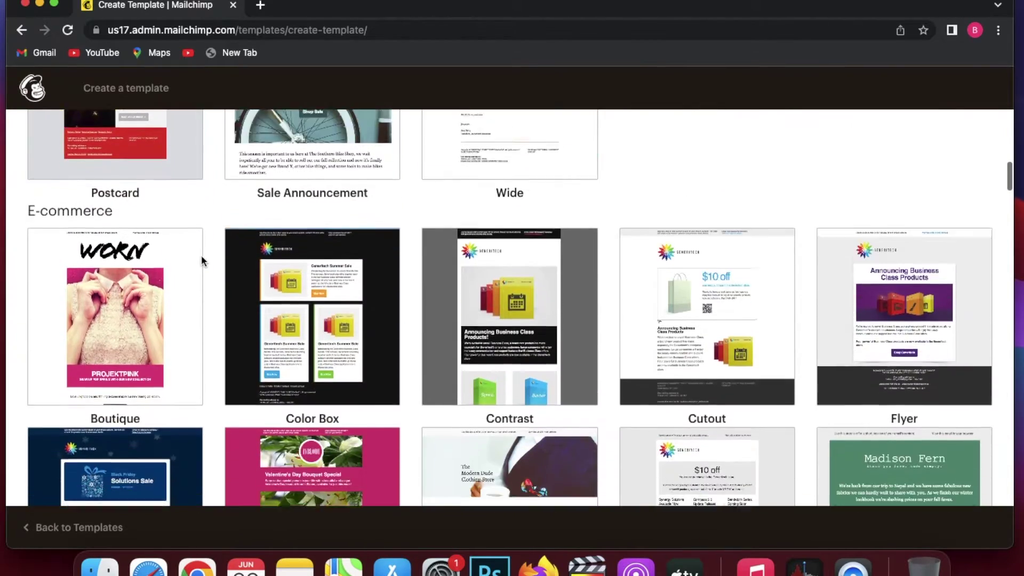
{"action": "scroll", "coordinate": [202, 260], "scroll_direction": "up", "scroll_amount": 3}
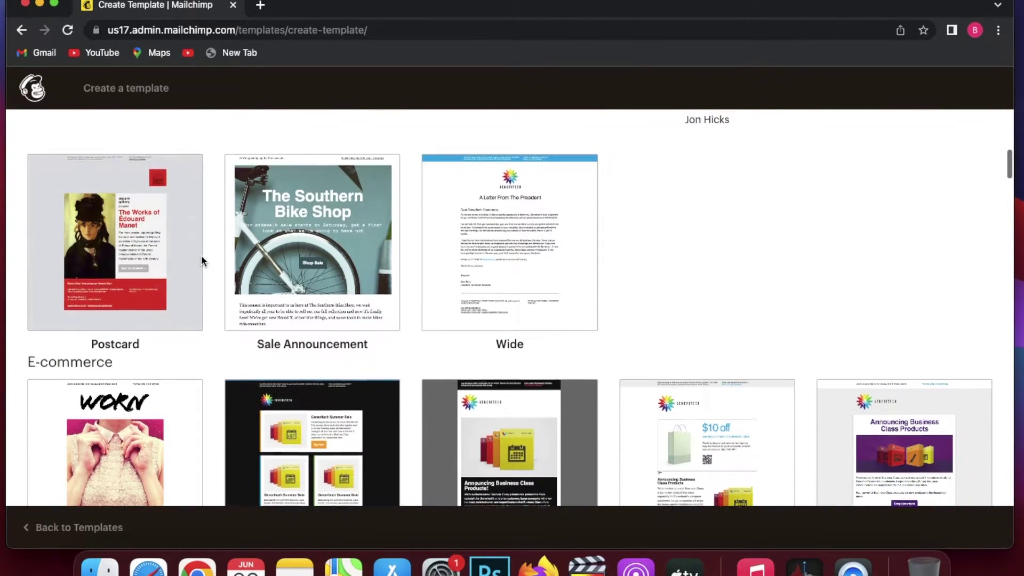
{"action": "scroll", "coordinate": [202, 260], "scroll_direction": "up", "scroll_amount": 5}
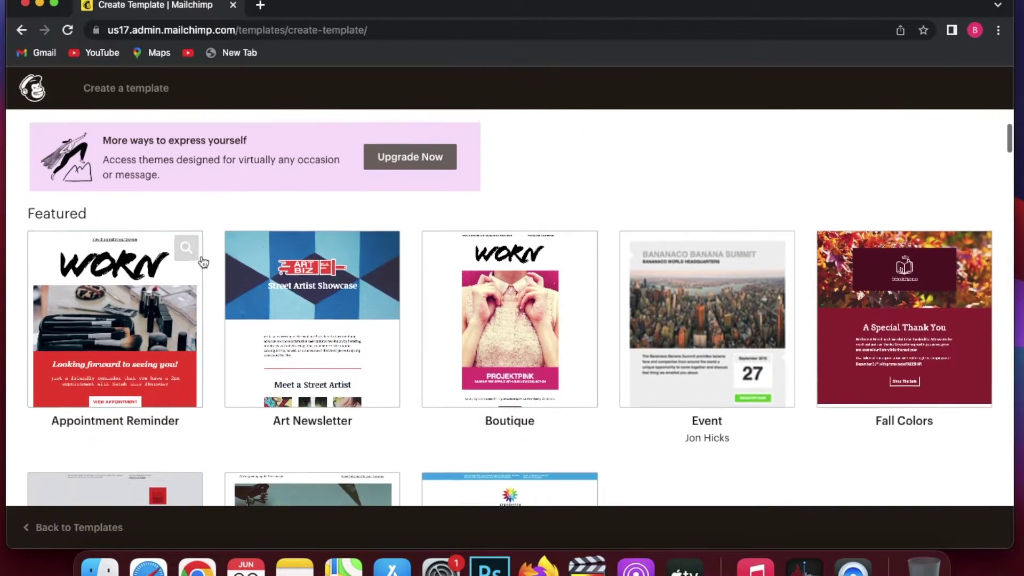
{"action": "scroll", "coordinate": [203, 261], "scroll_direction": "down", "scroll_amount": 15}
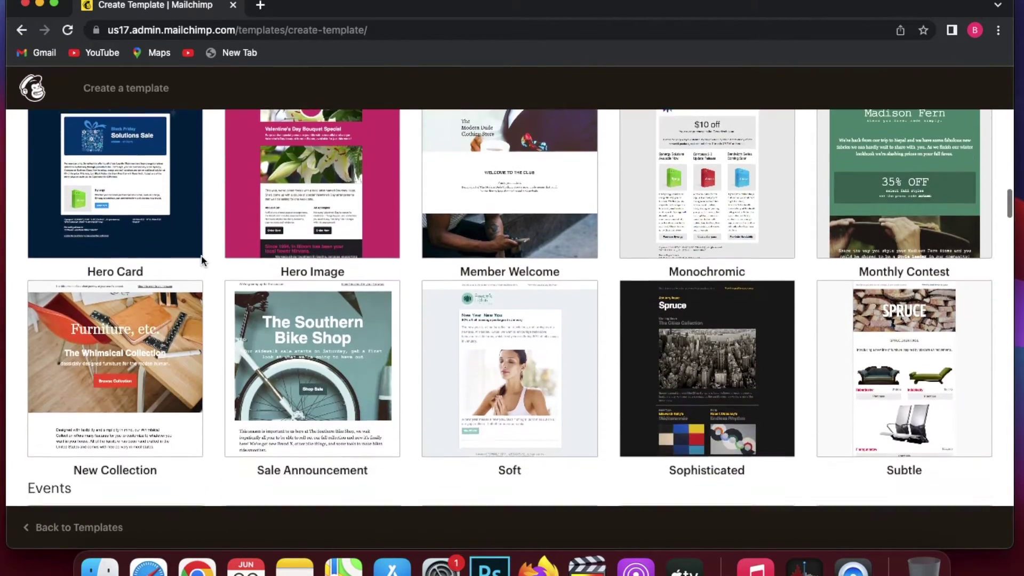
{"action": "scroll", "coordinate": [202, 259], "scroll_direction": "down", "scroll_amount": 6}
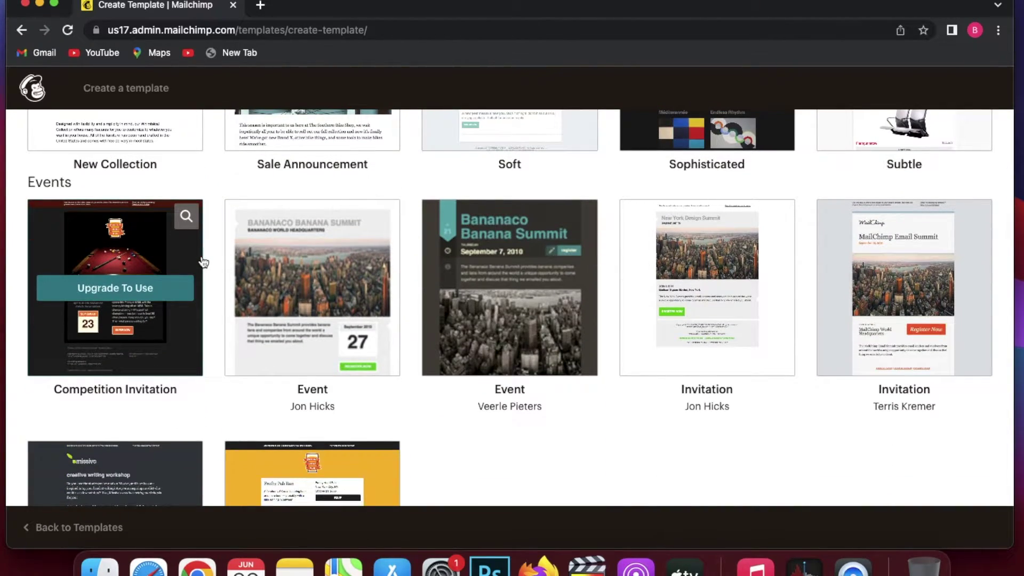
{"action": "scroll", "coordinate": [201, 261], "scroll_direction": "down", "scroll_amount": 5}
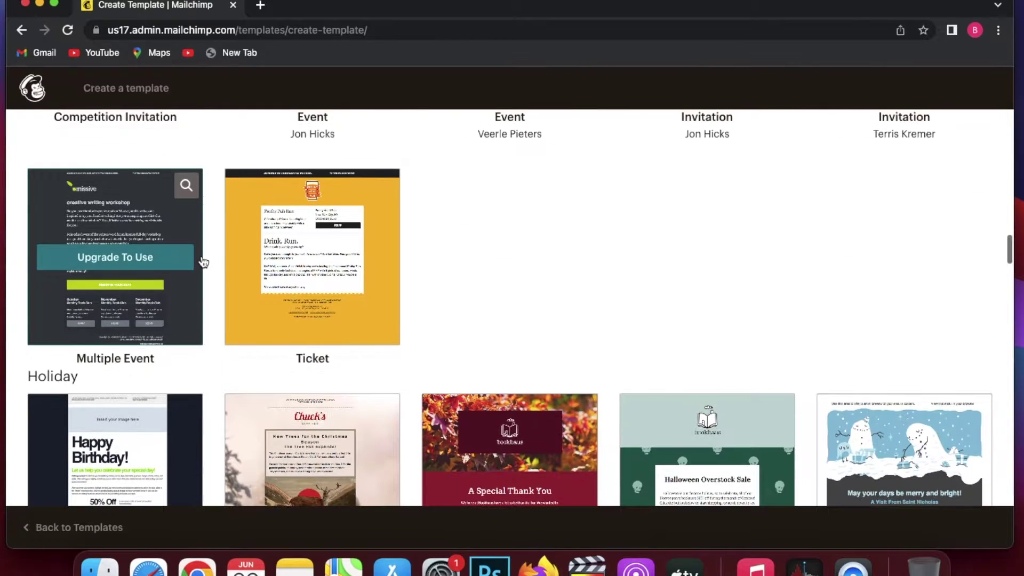
{"action": "scroll", "coordinate": [322, 220], "scroll_direction": "up", "scroll_amount": 3}
{"action": "scroll", "coordinate": [321, 219], "scroll_direction": "up", "scroll_amount": 3}
{"action": "left_click", "coordinate": [310, 278]}
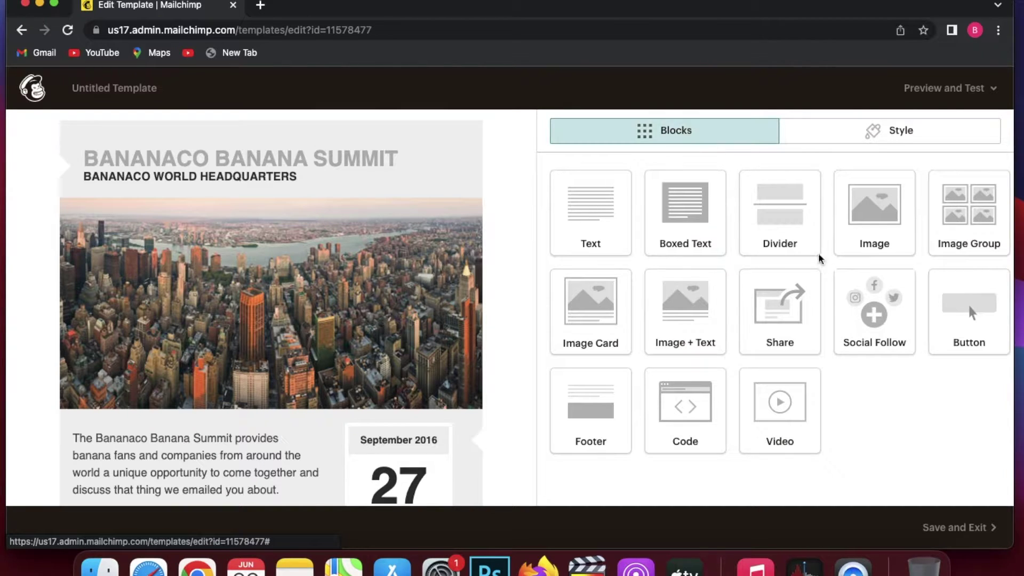
Step: Review the template's style sections and header style settings, and return to the content blocks
{"action": "left_click", "coordinate": [903, 142]}
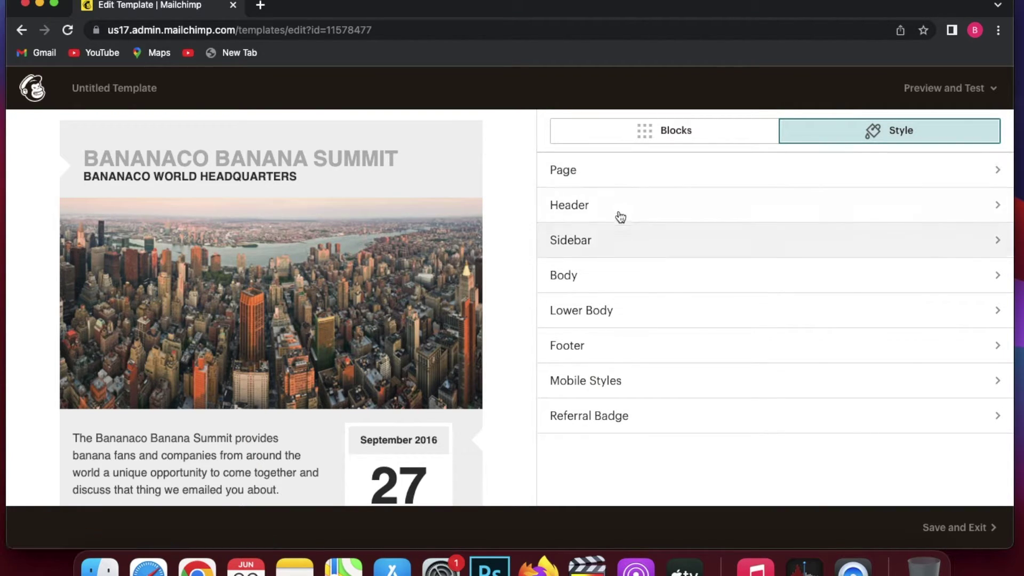
{"action": "left_click_drag", "start_coordinate": [618, 216], "coordinate": [485, 230]}
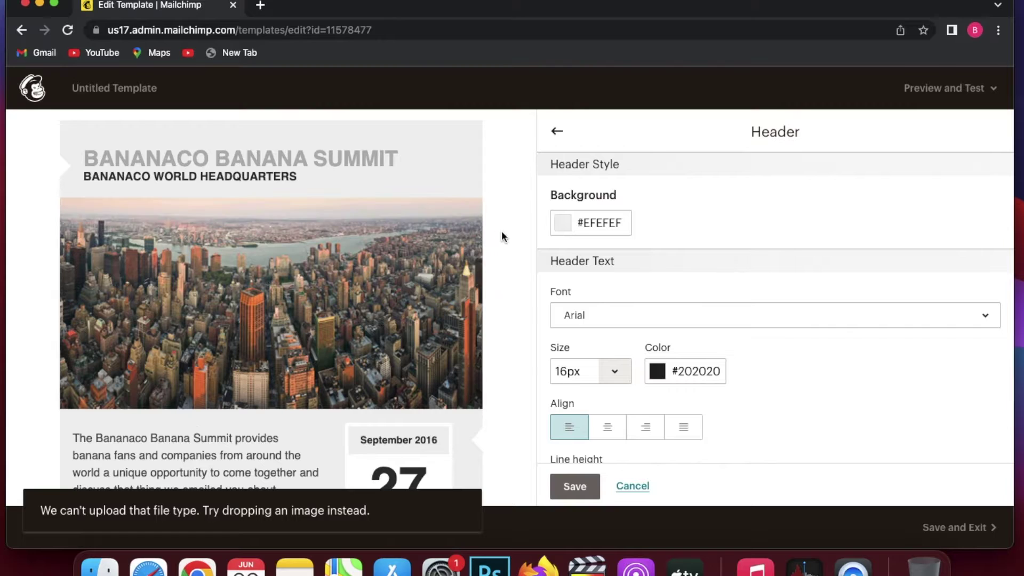
{"action": "left_click", "coordinate": [558, 132]}
{"action": "left_click", "coordinate": [608, 133]}
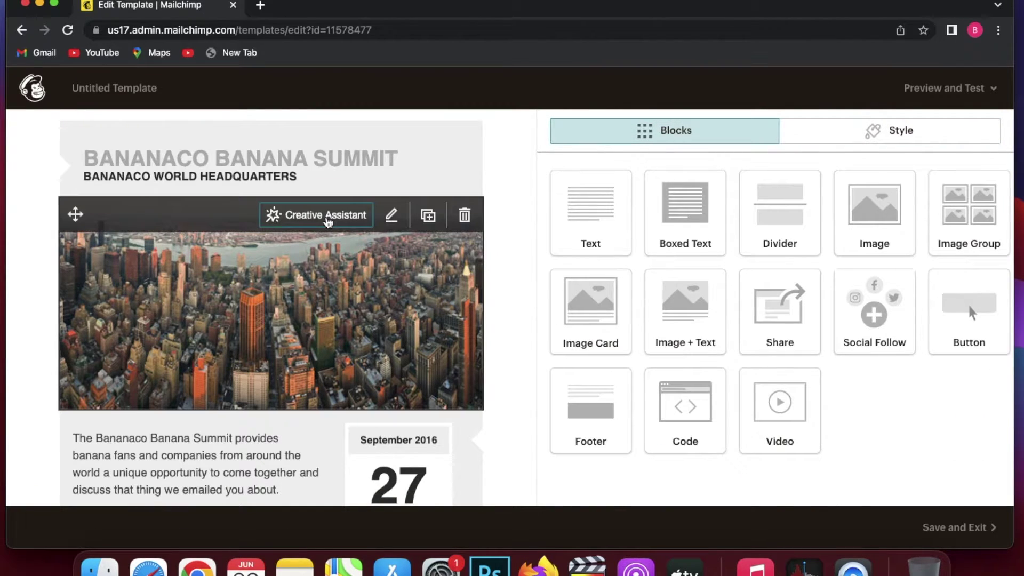
Step: Inspect the editing options of the city image block and the Bananaco Banana Summit heading block
{"action": "left_click", "coordinate": [323, 250]}
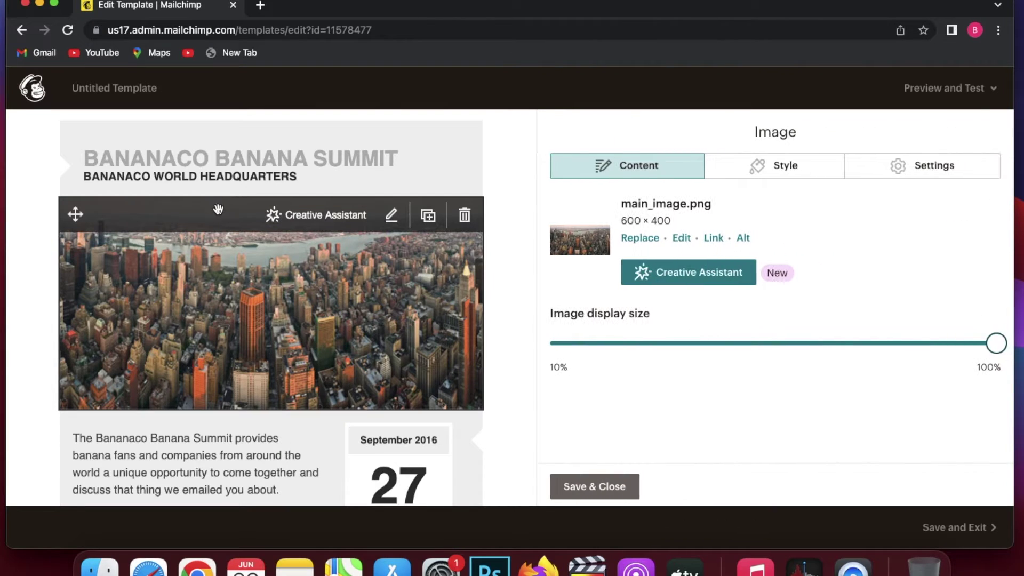
{"action": "left_click_drag", "start_coordinate": [75, 214], "coordinate": [103, 235]}
{"action": "left_click", "coordinate": [310, 163]}
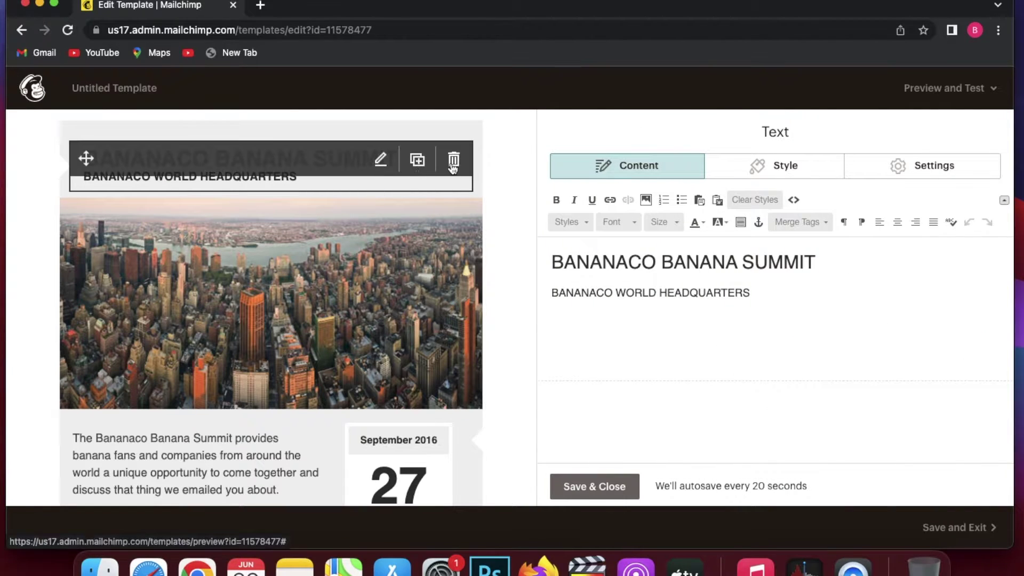
Step: Save the template under the name "Sample automation" and exit the template editor
{"action": "left_click", "coordinate": [948, 529]}
{"action": "type", "text": "Sample automation"}
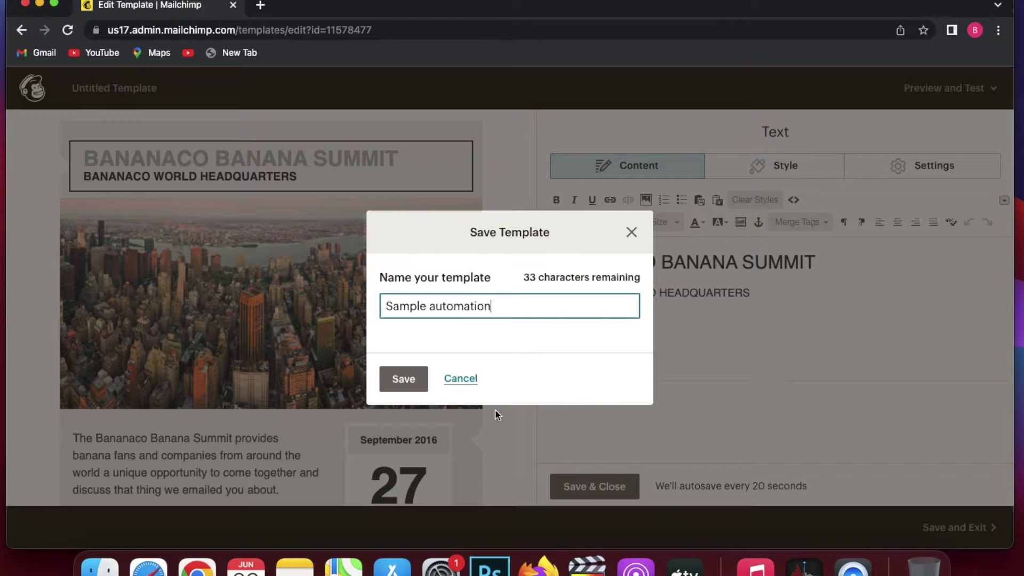
{"action": "left_click", "coordinate": [404, 380]}
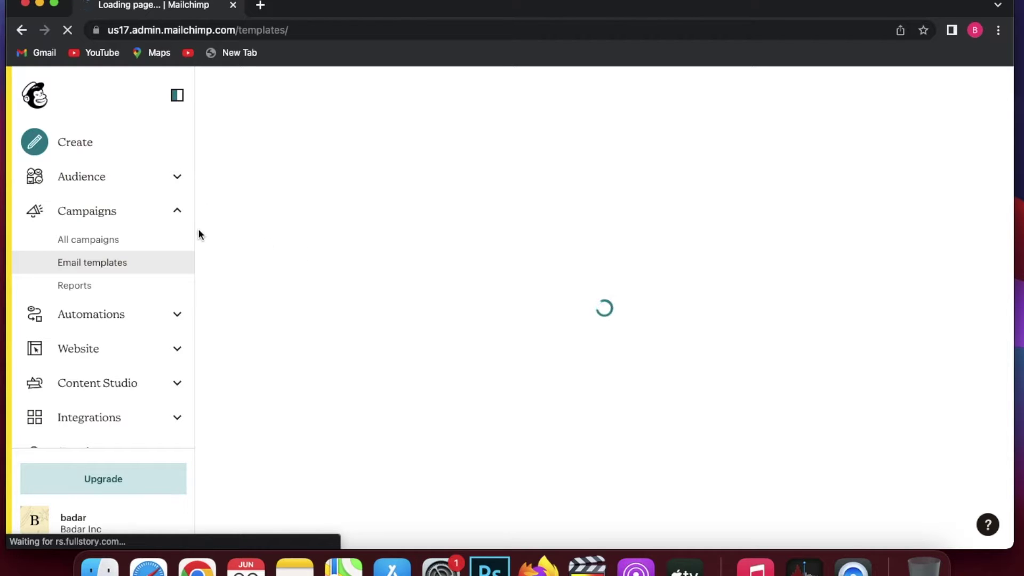
Step: Go to Customer Journeys in the automations area and start creating a new journey
{"action": "left_click", "coordinate": [155, 324]}
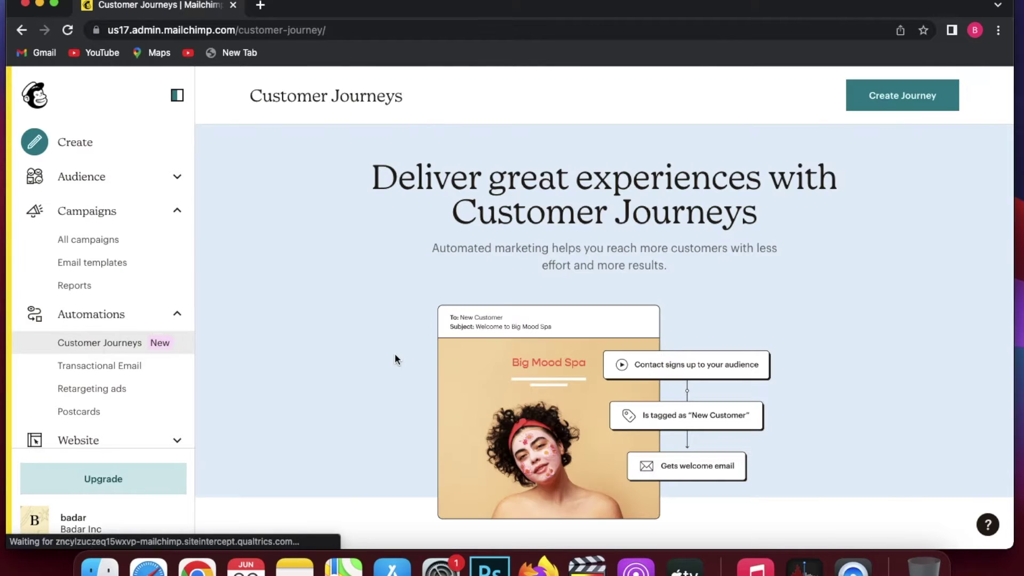
{"action": "scroll", "coordinate": [396, 358], "scroll_direction": "down", "scroll_amount": 5}
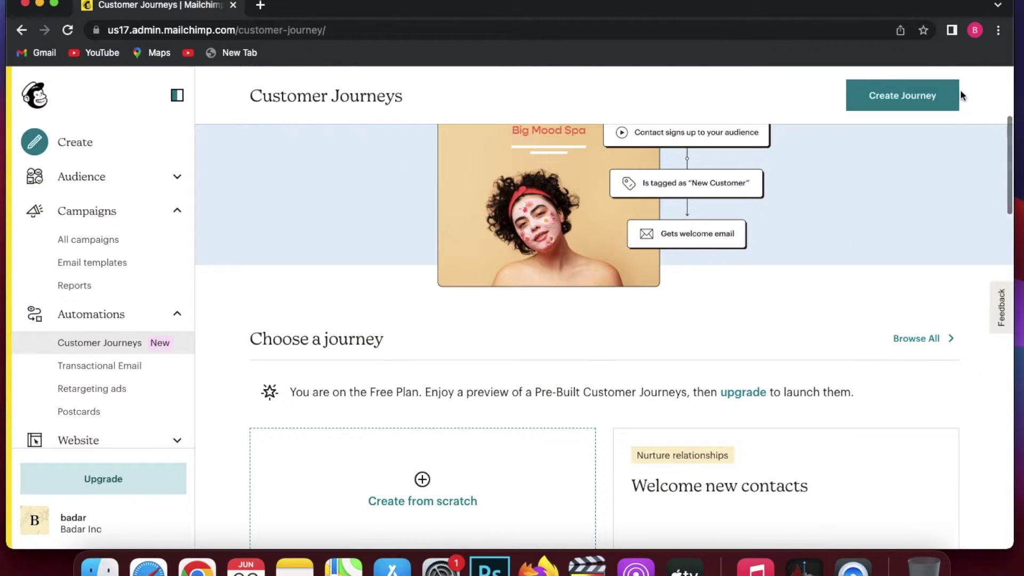
{"action": "left_click", "coordinate": [894, 105]}
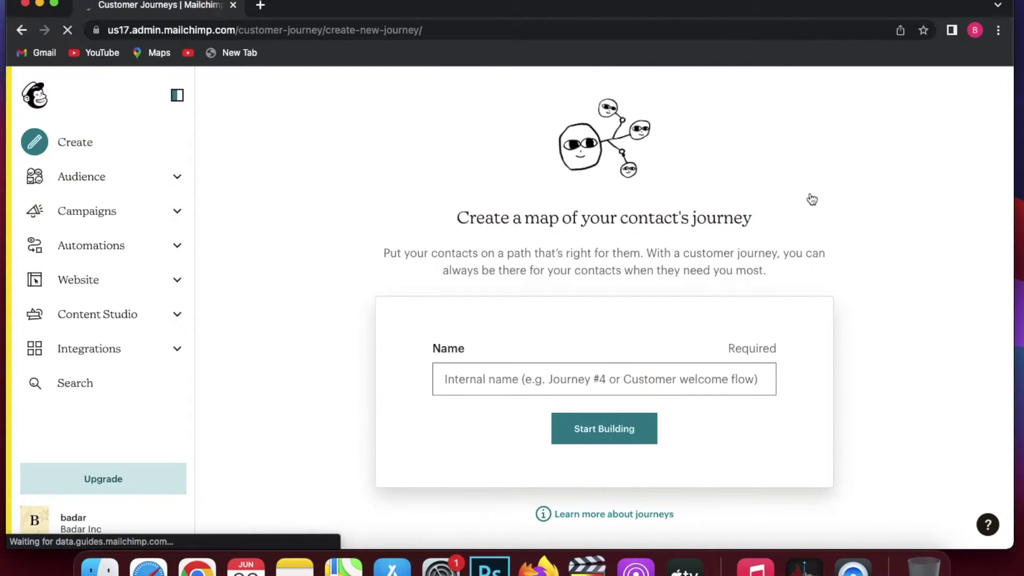
Step: Name the customer journey "Automation example" and start building it
{"action": "left_click", "coordinate": [505, 374]}
{"action": "type", "text": "A"}
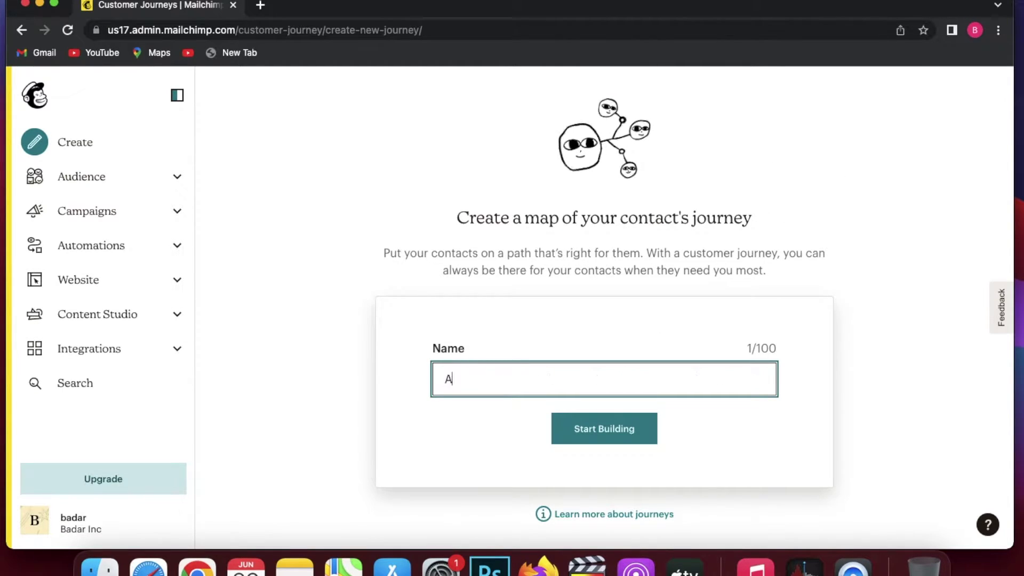
{"action": "type", "text": "utomati"}
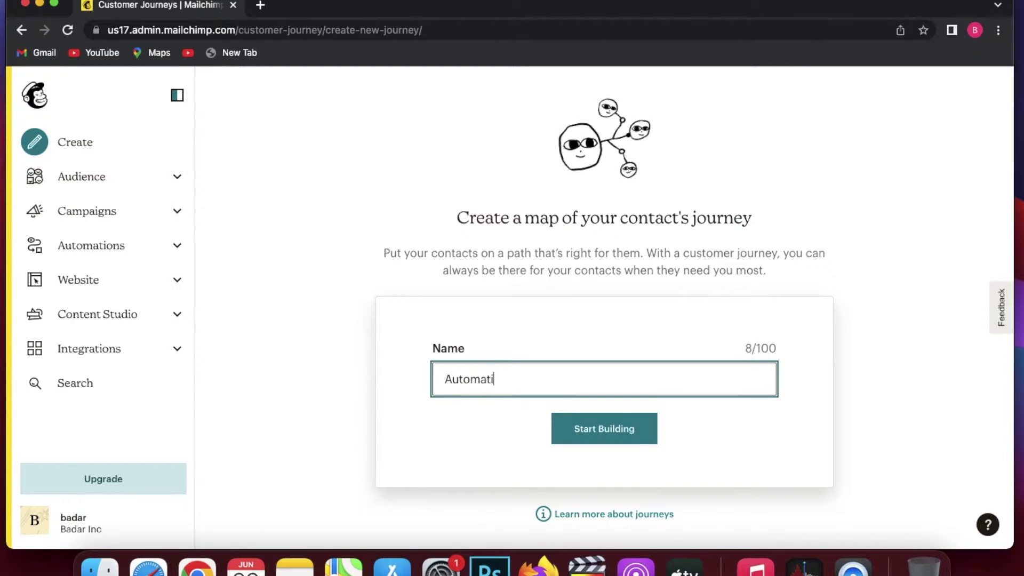
{"action": "type", "text": "on example"}
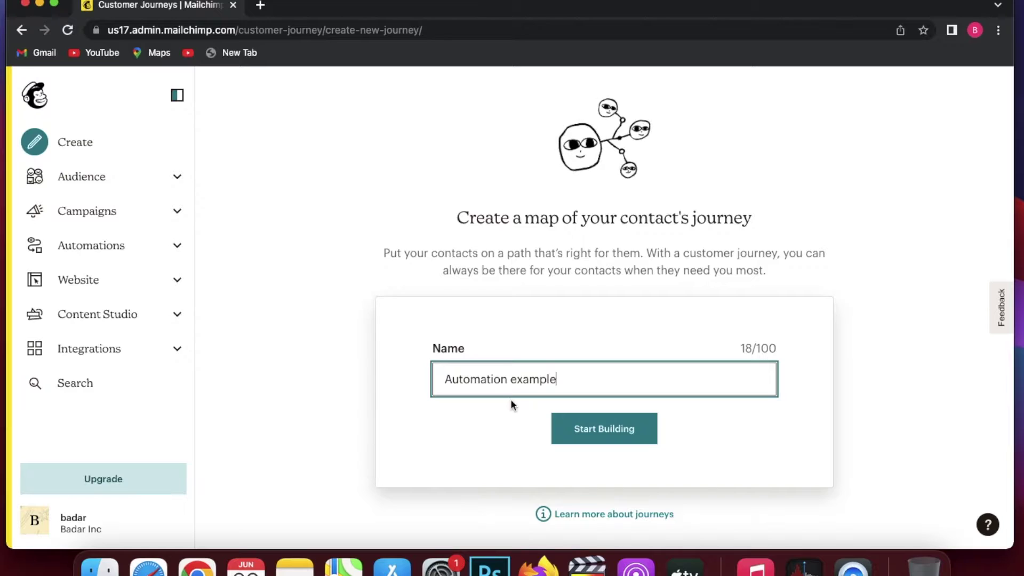
{"action": "left_click", "coordinate": [601, 435]}
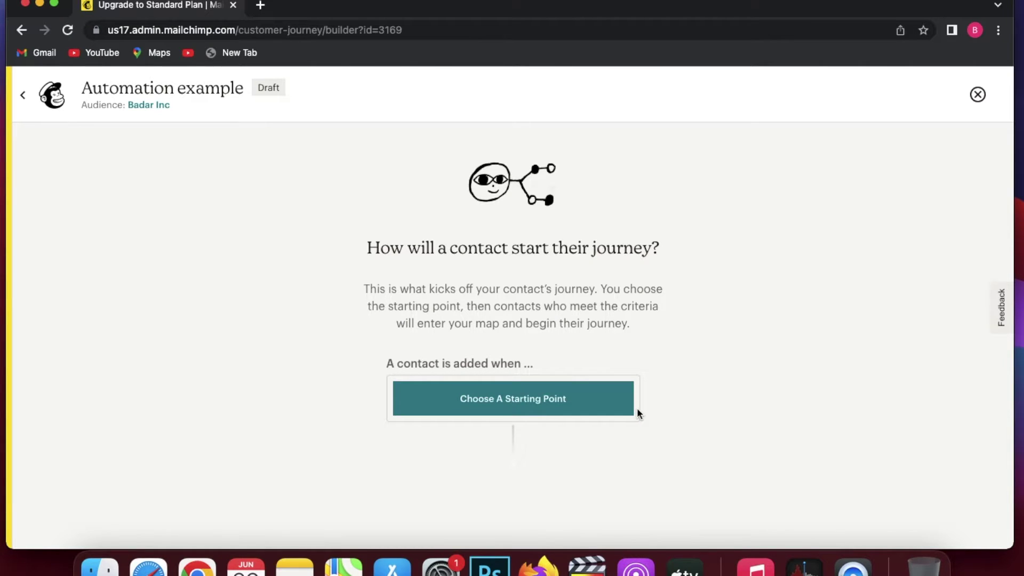
Step: Review the journey's available starting points by contact activity, special dates, shopping, marketing activity and API integrations
{"action": "left_click", "coordinate": [579, 397]}
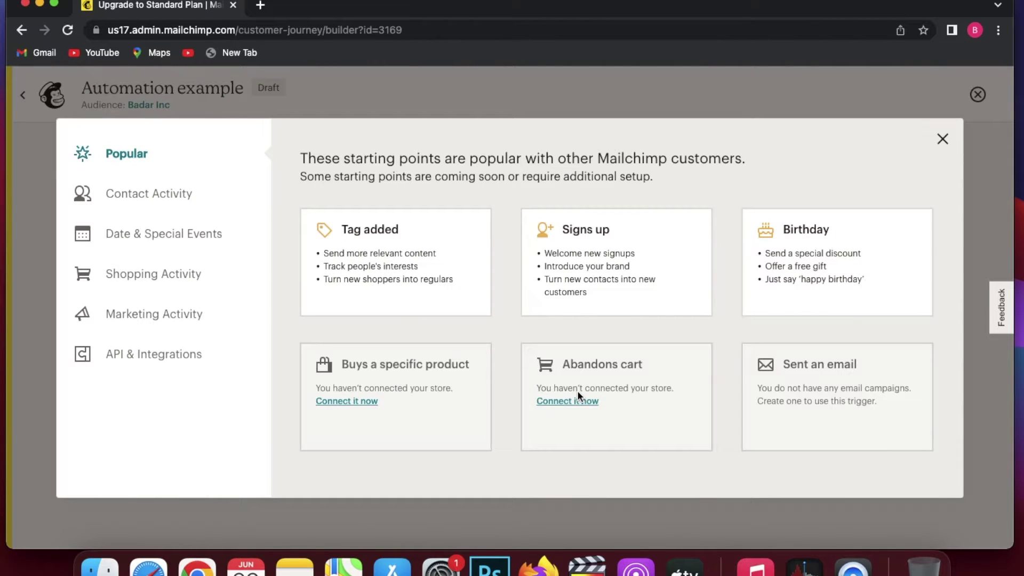
{"action": "left_click", "coordinate": [188, 198]}
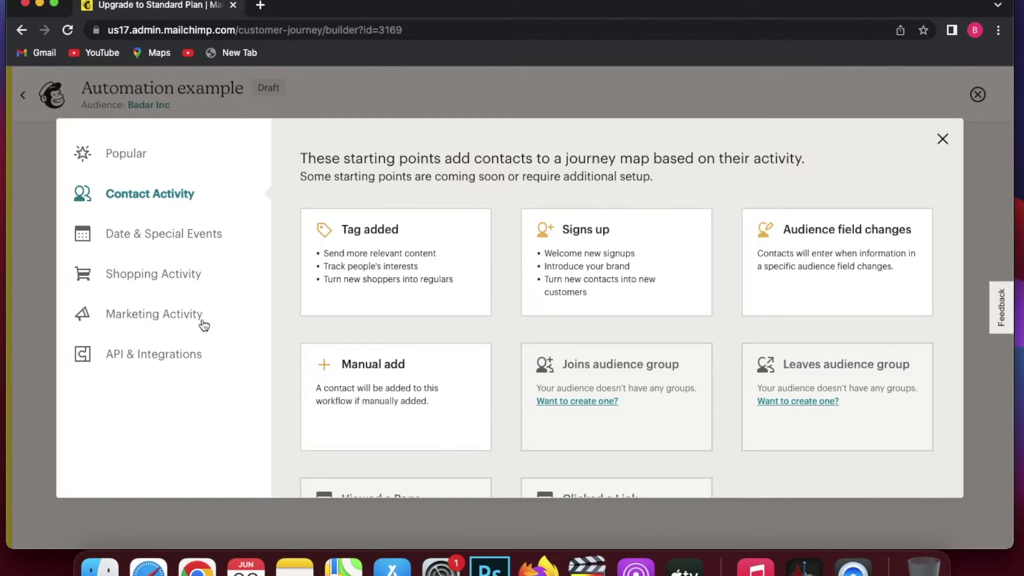
{"action": "left_click", "coordinate": [207, 238]}
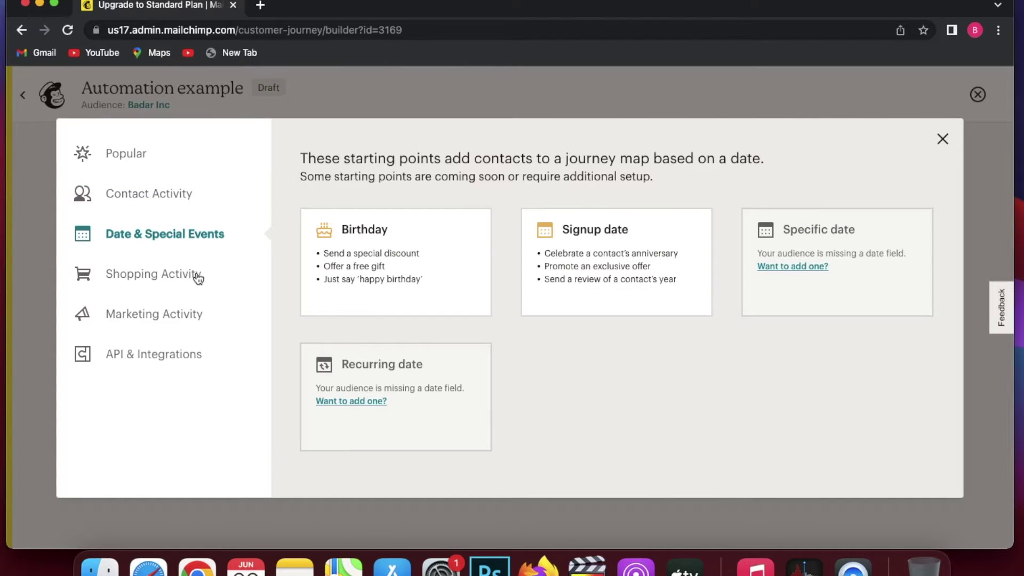
{"action": "left_click", "coordinate": [197, 277]}
{"action": "left_click", "coordinate": [195, 319]}
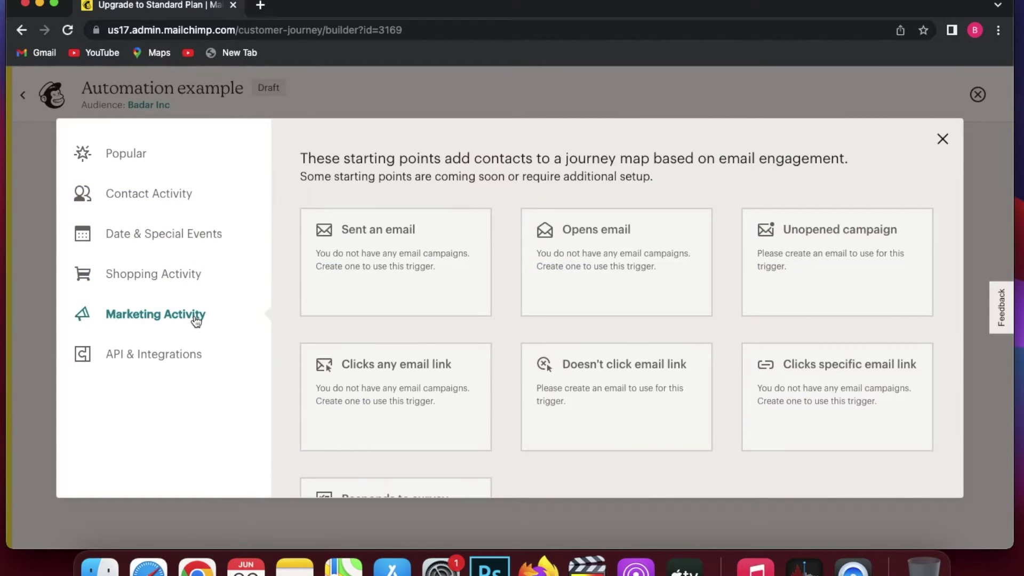
{"action": "left_click", "coordinate": [188, 361]}
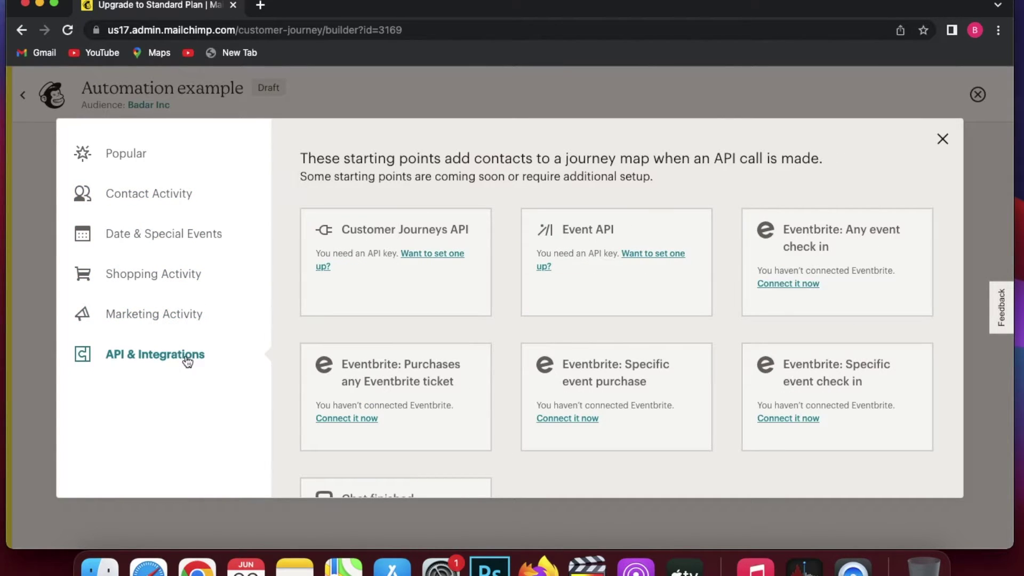
{"action": "left_click", "coordinate": [165, 325]}
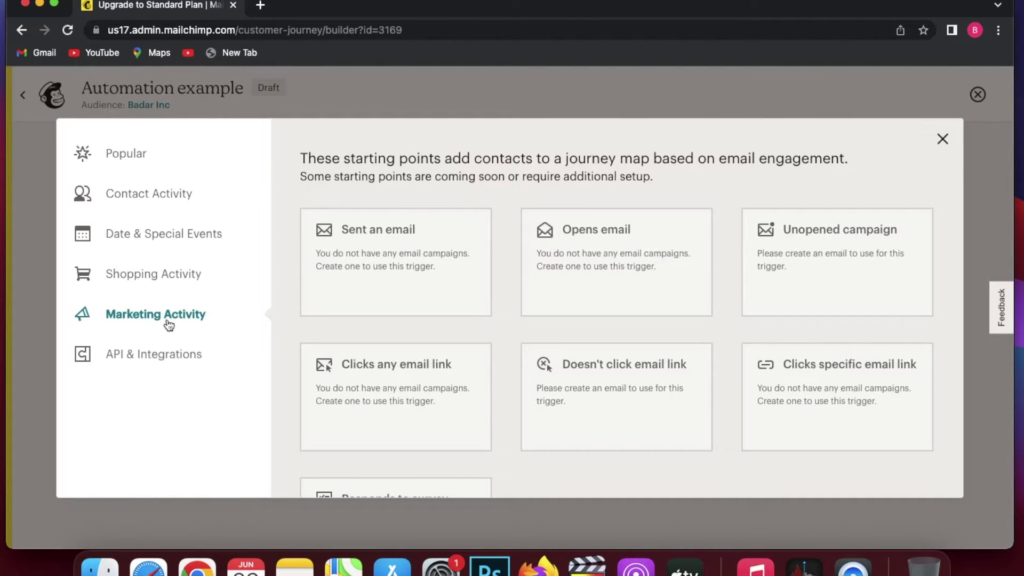
Step: Set contact sign-ups as the journey's starting point, include imported contacts, and save the starting point
{"action": "left_click", "coordinate": [177, 198]}
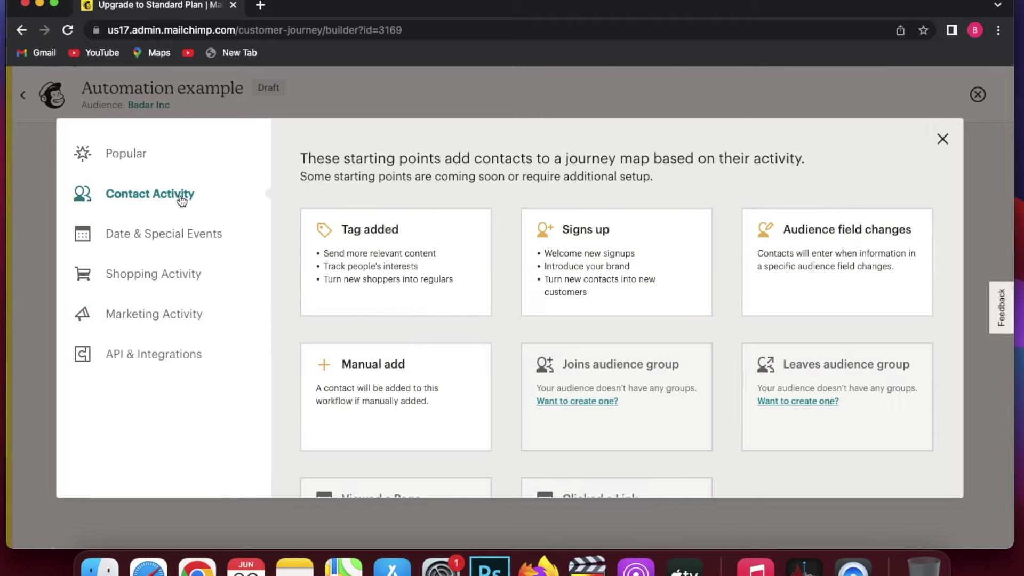
{"action": "left_click", "coordinate": [662, 240]}
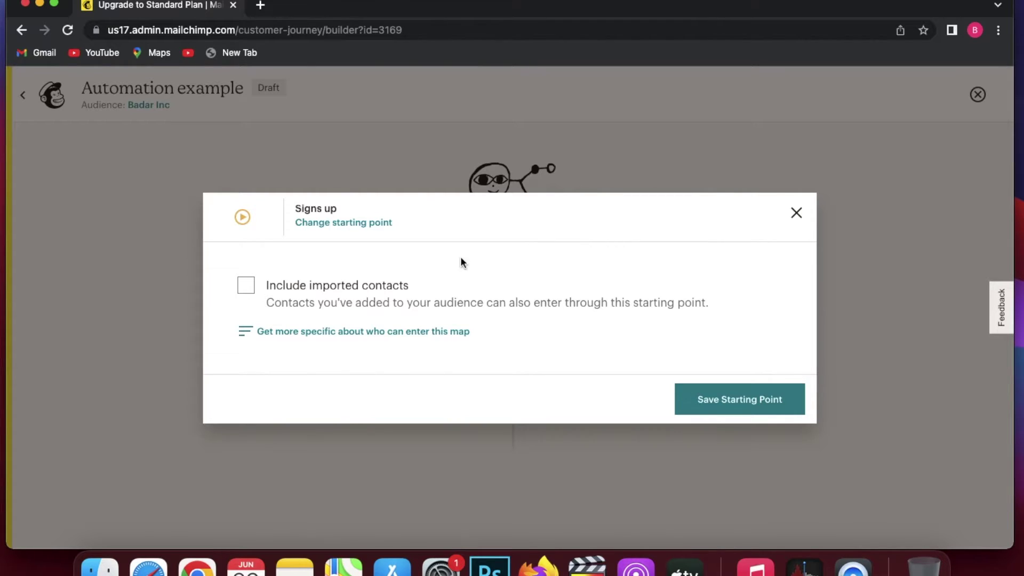
{"action": "left_click", "coordinate": [248, 286]}
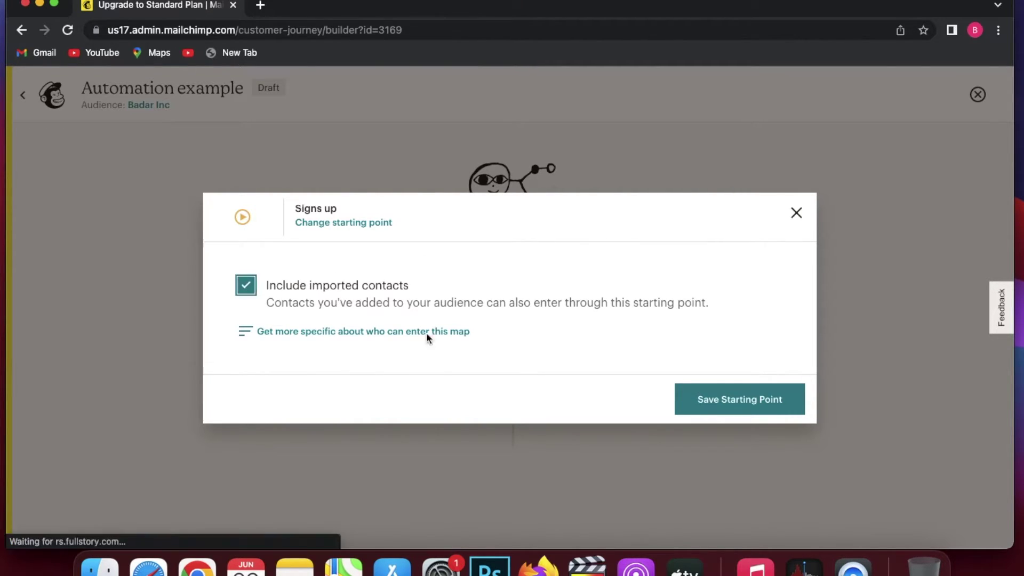
{"action": "left_click", "coordinate": [707, 411]}
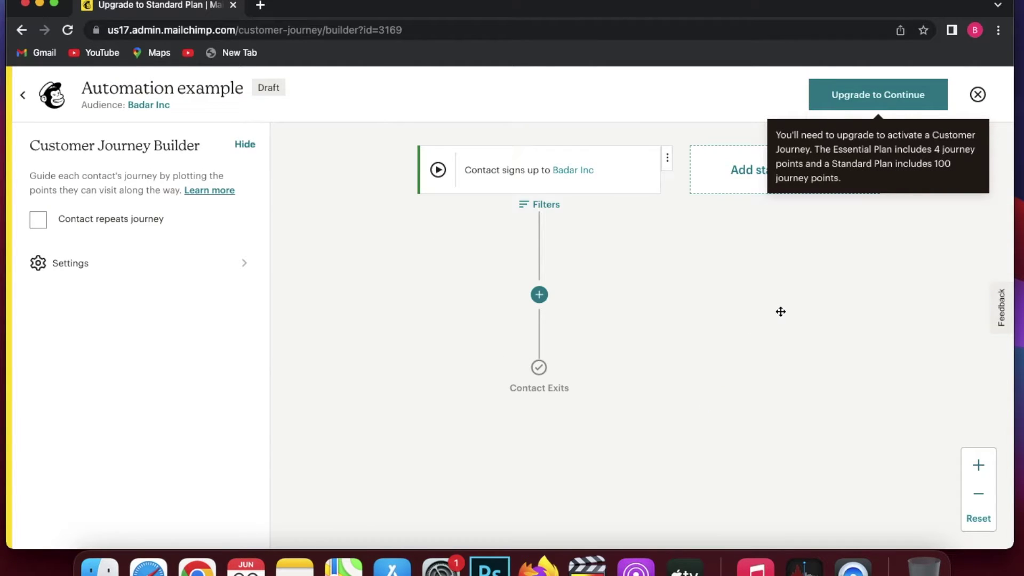
{"action": "left_click", "coordinate": [613, 169]}
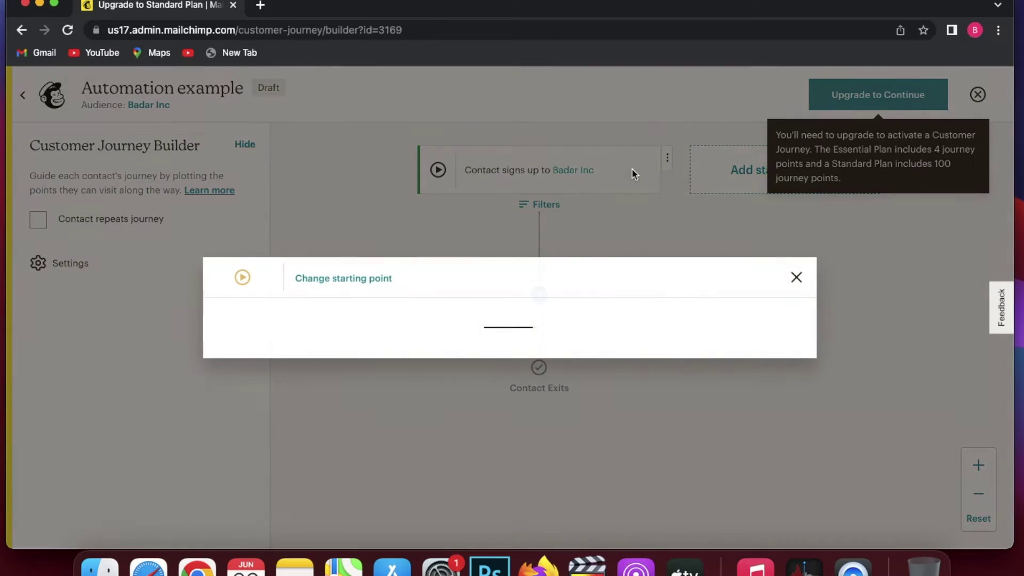
{"action": "left_click", "coordinate": [796, 212]}
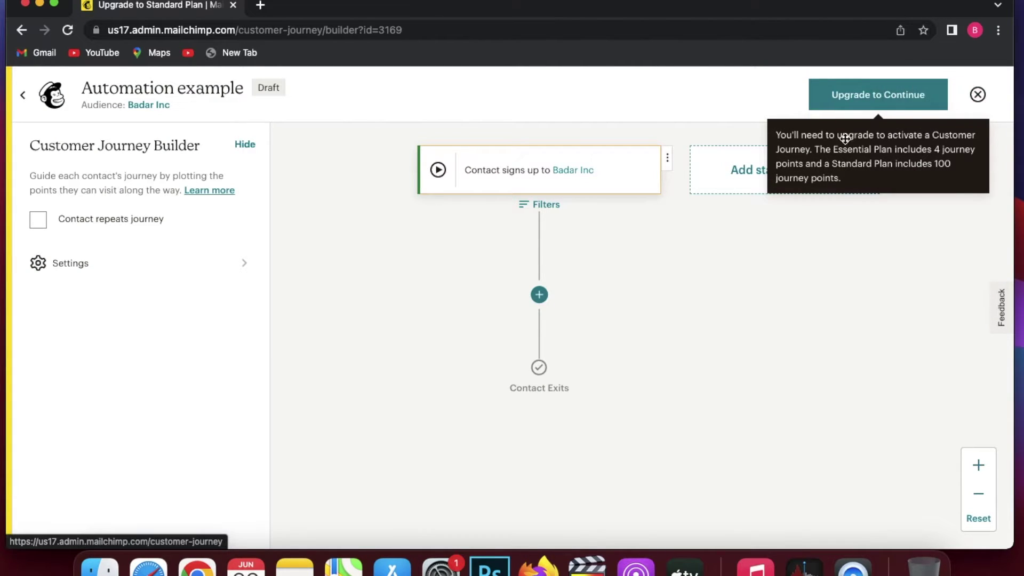
Step: Add a Send email action directly after the sign-up starting point and close its settings
{"action": "scroll", "coordinate": [836, 250], "scroll_direction": "up", "scroll_amount": 3}
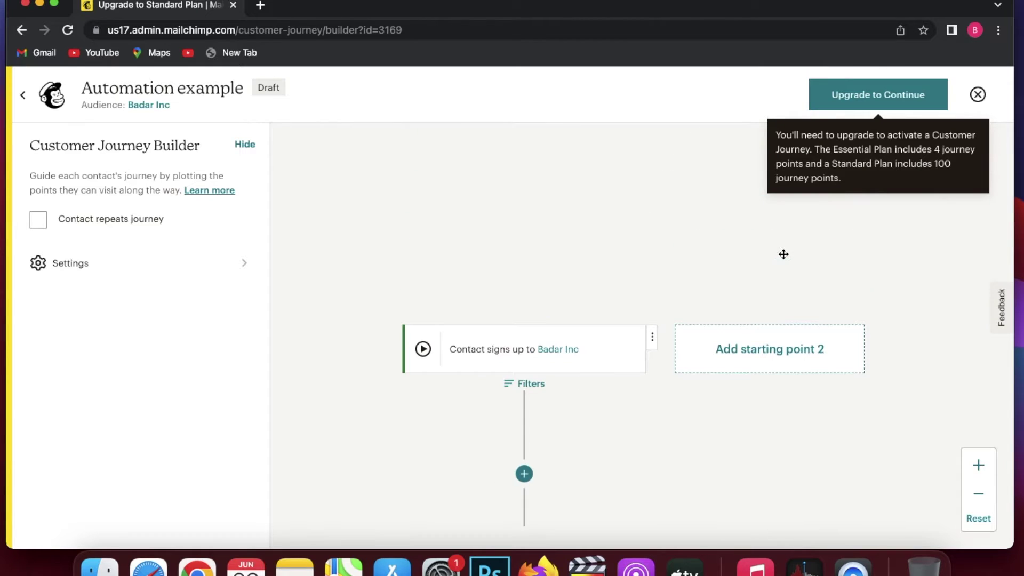
{"action": "scroll", "coordinate": [784, 255], "scroll_direction": "down", "scroll_amount": 1}
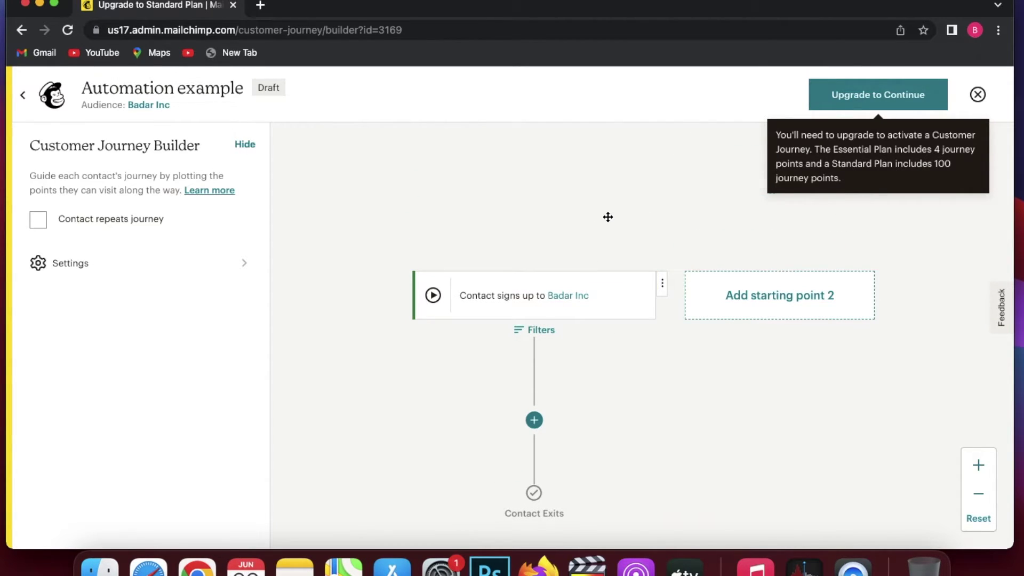
{"action": "scroll", "coordinate": [608, 217], "scroll_direction": "down", "scroll_amount": 2}
{"action": "left_click", "coordinate": [539, 295]}
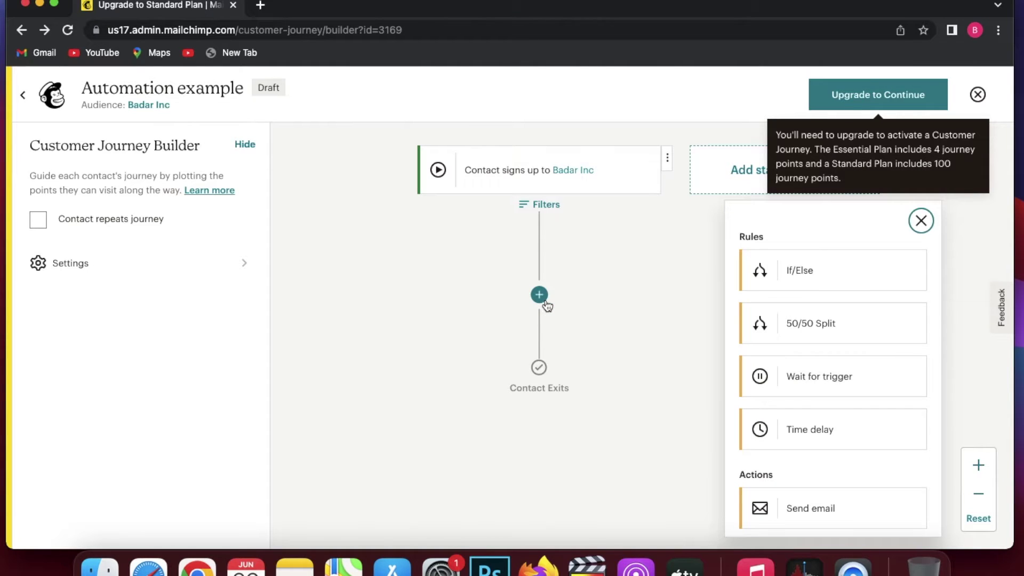
{"action": "left_click_drag", "start_coordinate": [546, 305], "coordinate": [657, 373]}
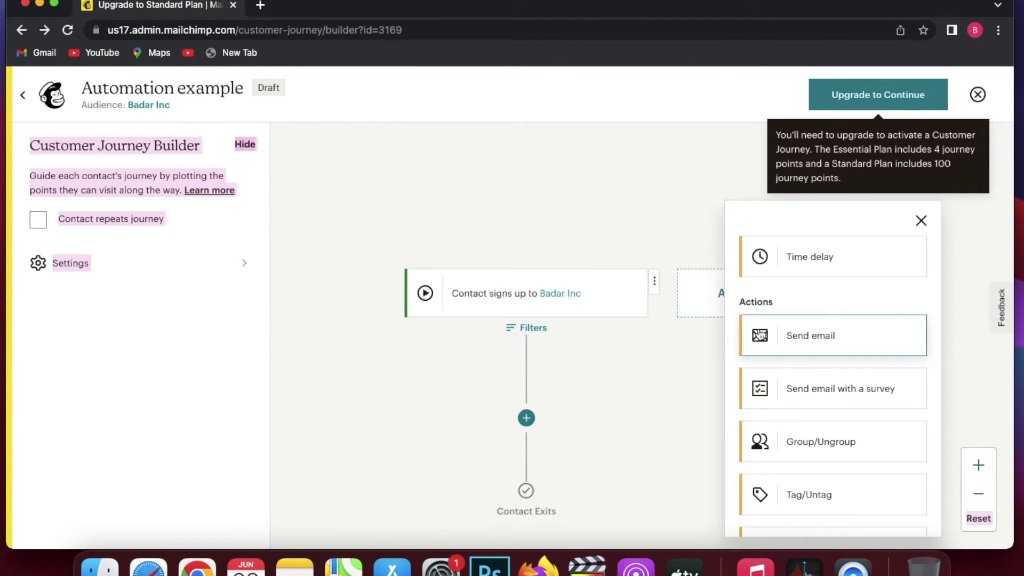
{"action": "left_click", "coordinate": [764, 335]}
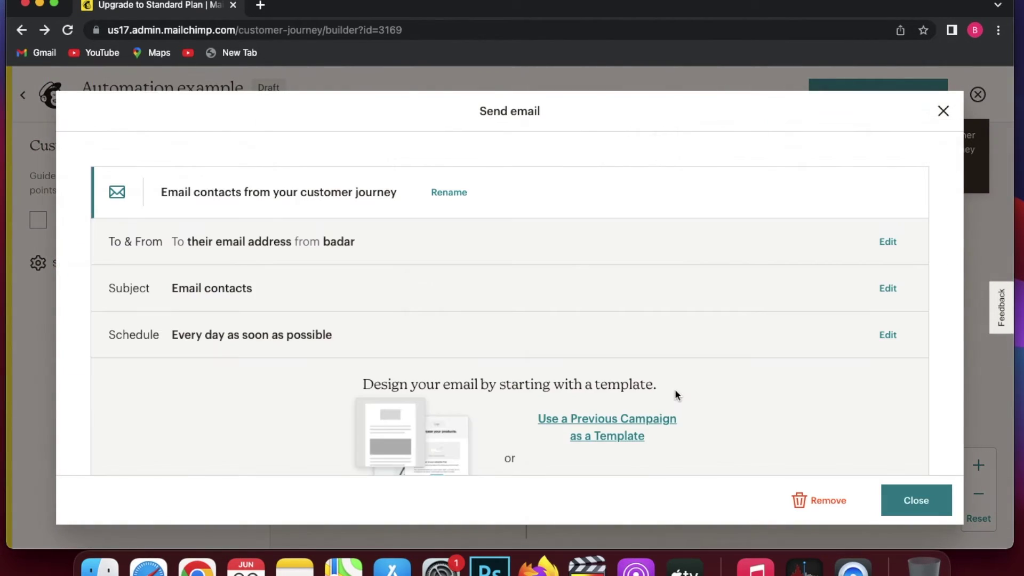
{"action": "left_click", "coordinate": [889, 500]}
Step: Add a time delay of 5 days after the first email in the journey
{"action": "scroll", "coordinate": [787, 442], "scroll_direction": "down", "scroll_amount": 5}
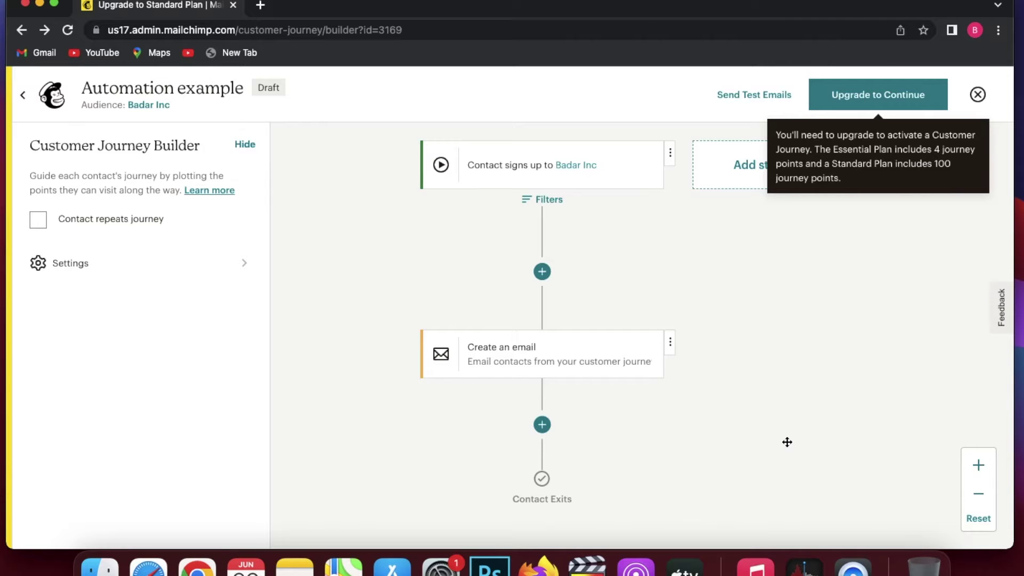
{"action": "scroll", "coordinate": [787, 442], "scroll_direction": "up", "scroll_amount": 1}
{"action": "scroll", "coordinate": [786, 441], "scroll_direction": "down", "scroll_amount": 4}
{"action": "left_click", "coordinate": [564, 312]}
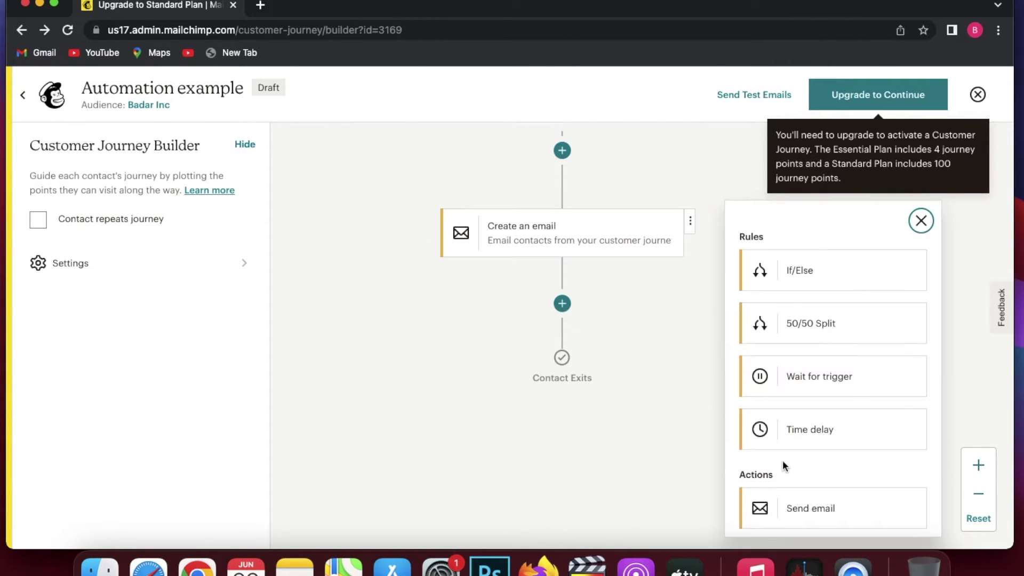
{"action": "left_click", "coordinate": [835, 412]}
{"action": "left_click", "coordinate": [468, 318]}
{"action": "left_click", "coordinate": [464, 299]}
{"action": "left_click", "coordinate": [411, 318]}
{"action": "key", "text": "BackSpace"}
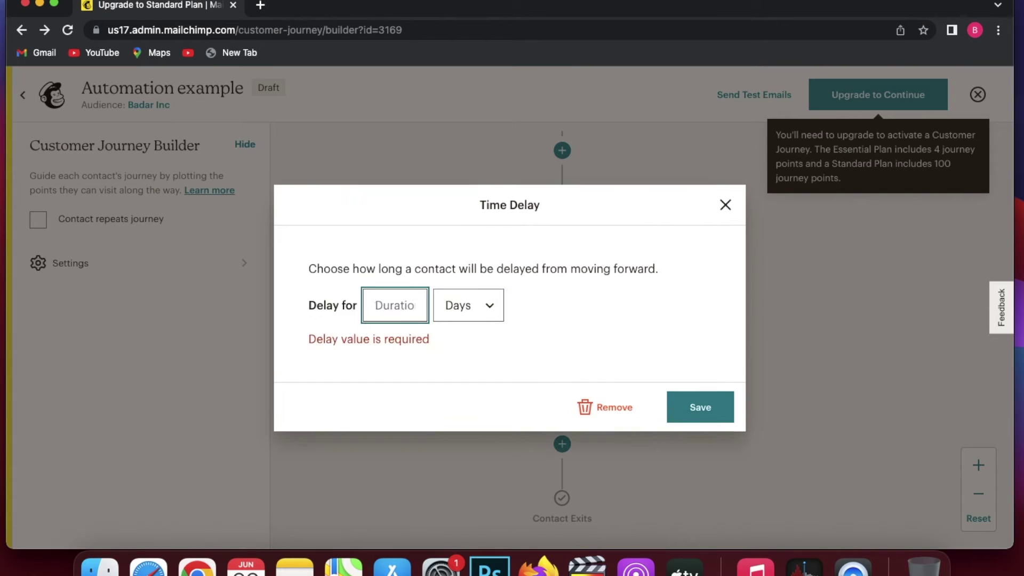
{"action": "type", "text": "5"}
{"action": "key", "text": "Return"}
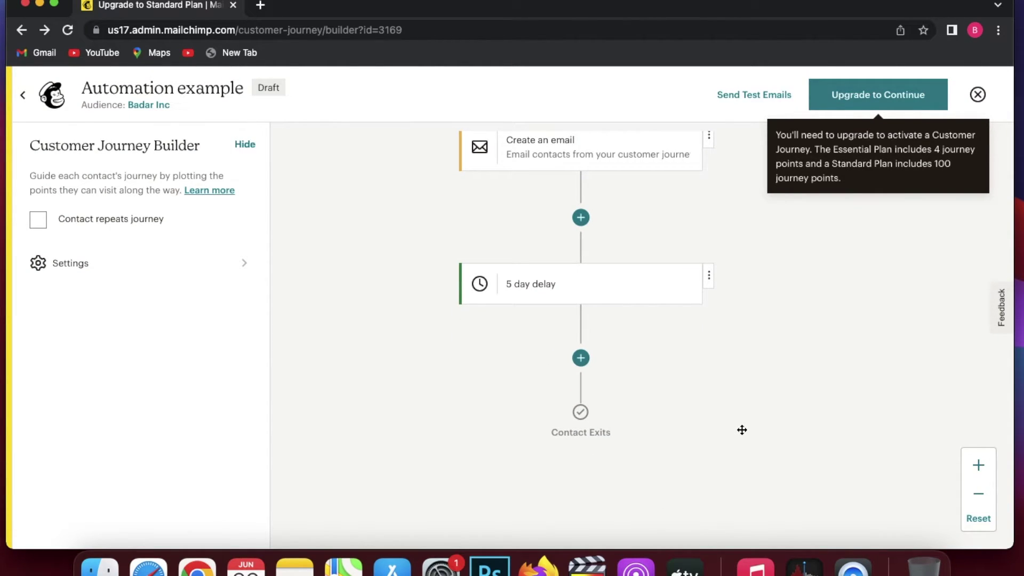
Step: Add a second Send email action after the 5 day delay
{"action": "left_click", "coordinate": [587, 356]}
{"action": "scroll", "coordinate": [789, 347], "scroll_direction": "down", "scroll_amount": 3}
{"action": "scroll", "coordinate": [815, 348], "scroll_direction": "up", "scroll_amount": 2}
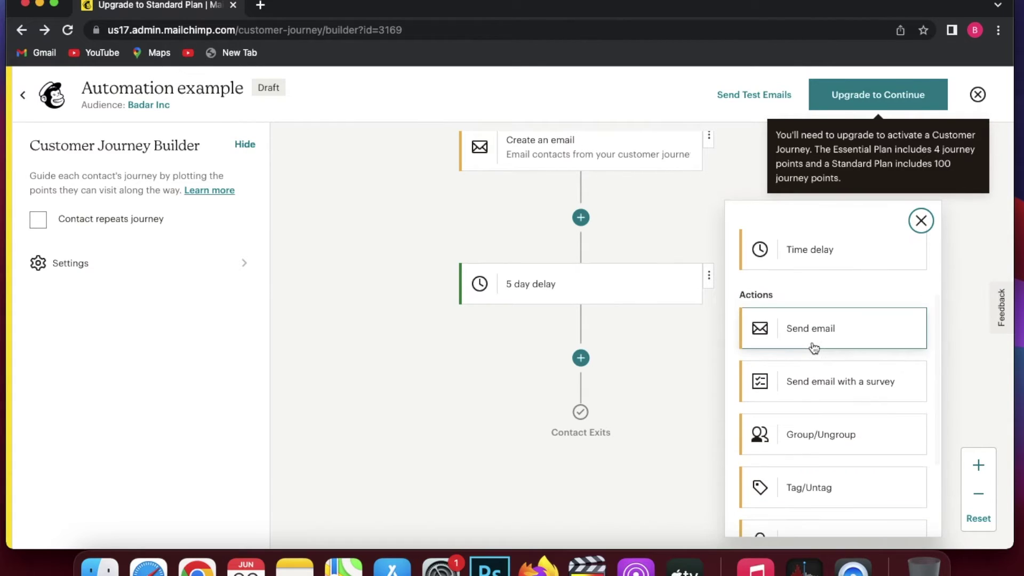
{"action": "scroll", "coordinate": [814, 348], "scroll_direction": "up", "scroll_amount": 3}
{"action": "left_click", "coordinate": [805, 507]}
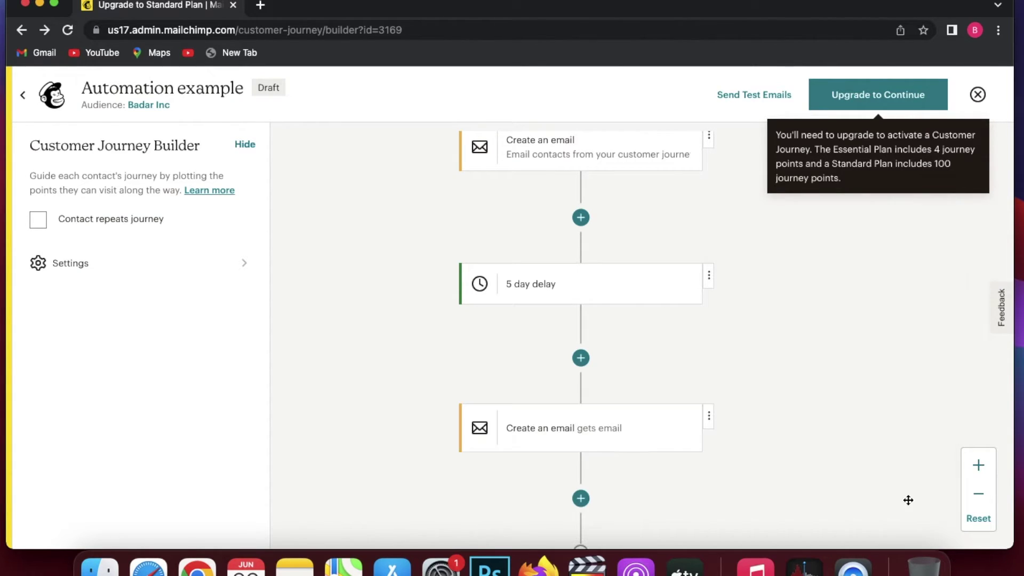
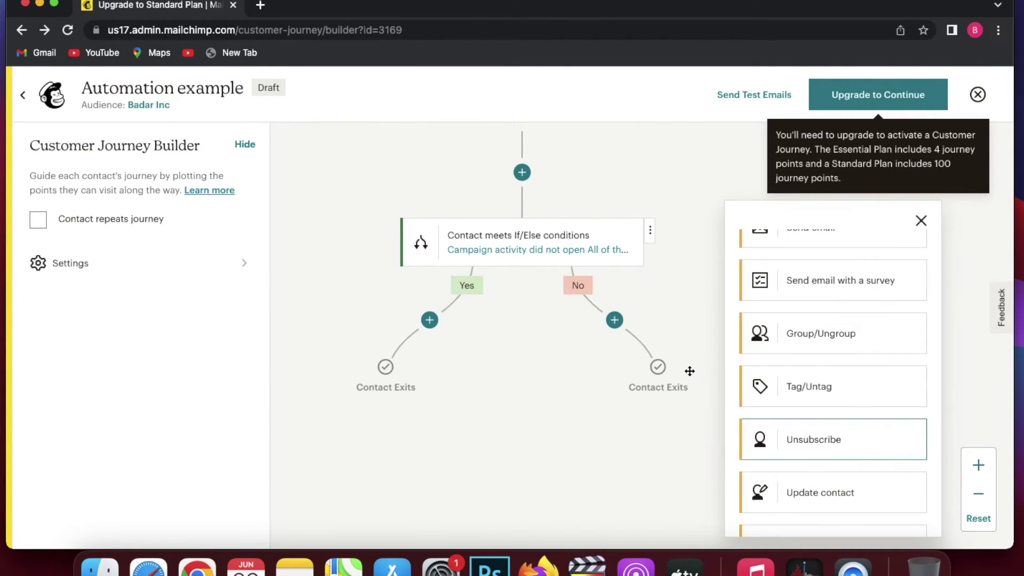
Step: Add an Unsubscribe action to the No path of the If/Else rule and save it
{"action": "left_click", "coordinate": [757, 442]}
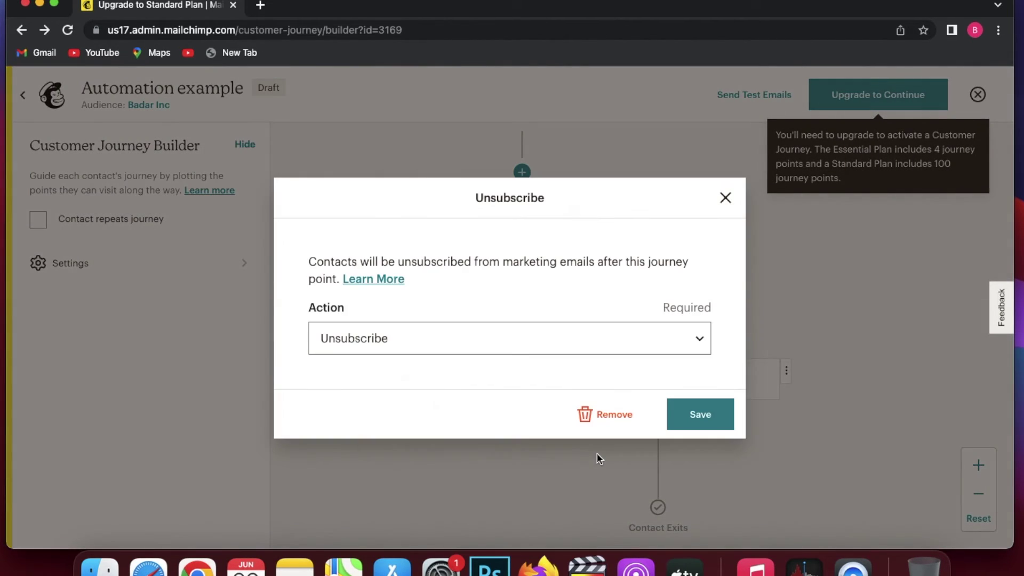
{"action": "left_click", "coordinate": [703, 422]}
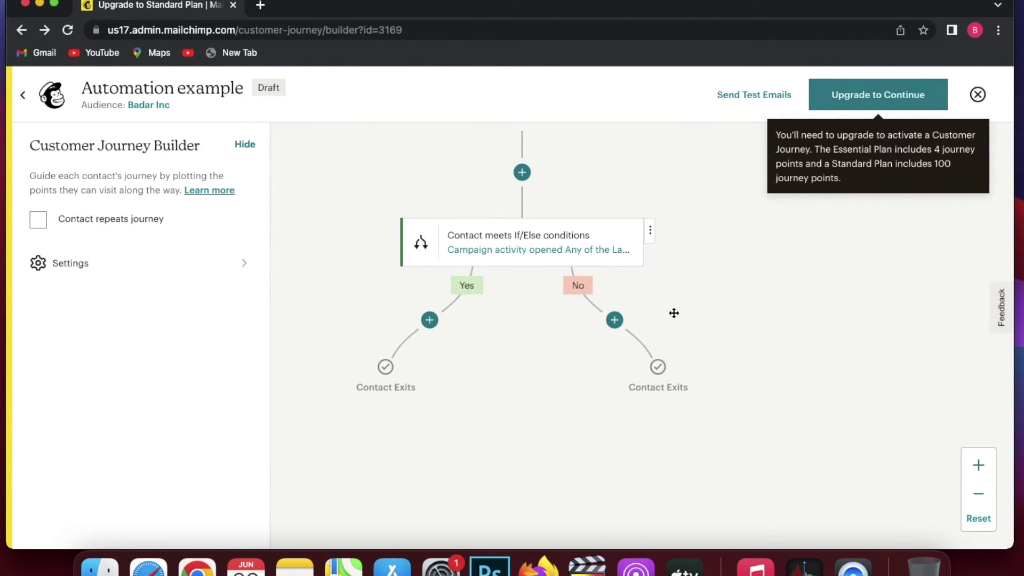
Step: Change the If/Else campaign activity condition to "did not open" All of the Last 5 Campaigns and save it
{"action": "left_click", "coordinate": [564, 253]}
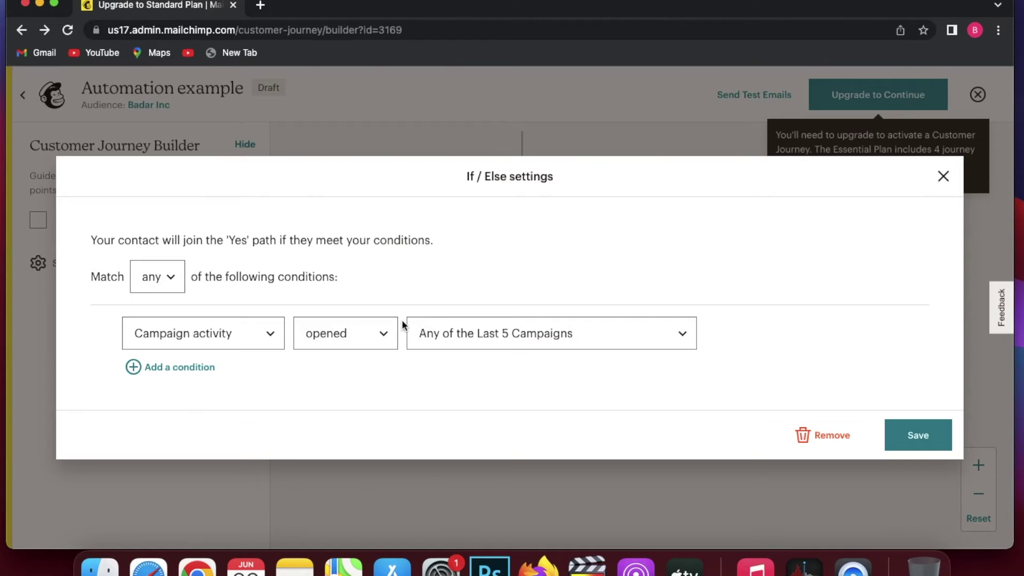
{"action": "left_click", "coordinate": [350, 348]}
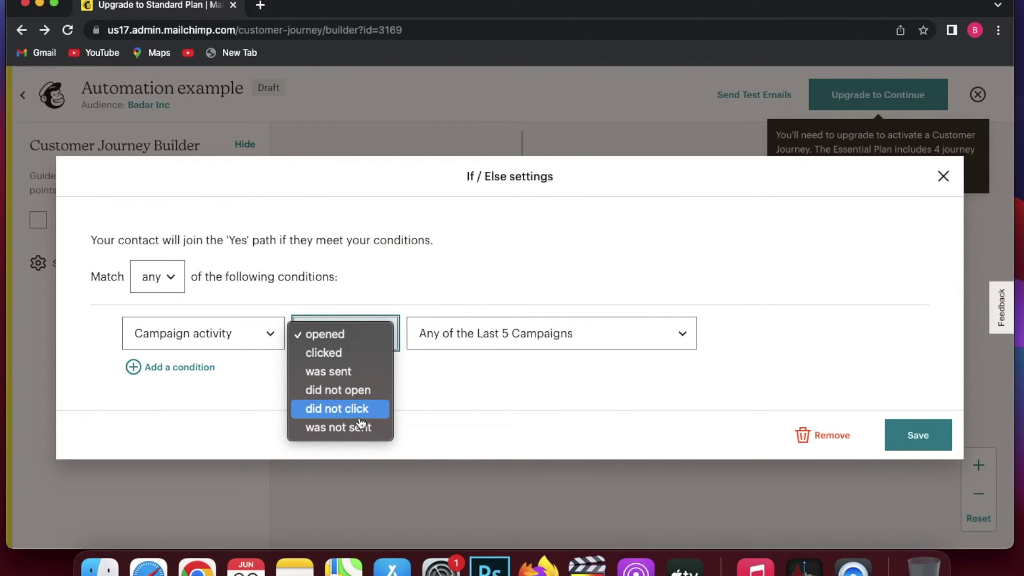
{"action": "left_click", "coordinate": [354, 390]}
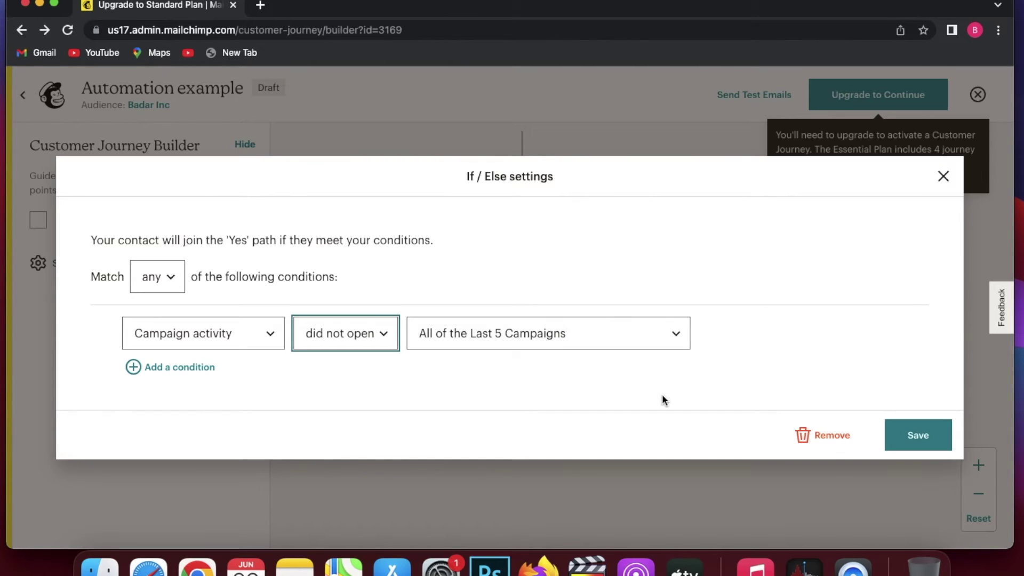
{"action": "left_click", "coordinate": [917, 435]}
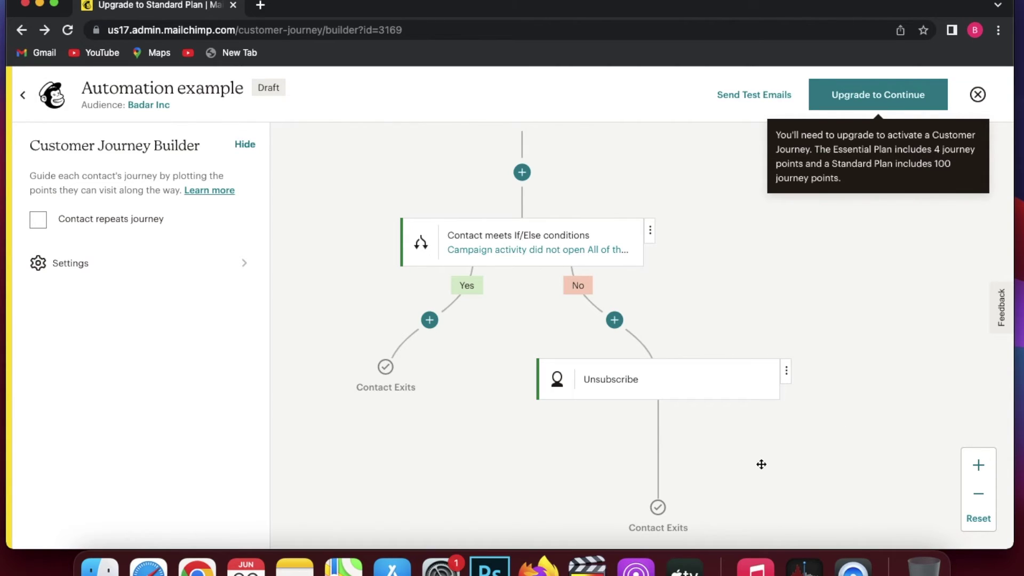
Step: Delete the Unsubscribe action from the No path
{"action": "left_click", "coordinate": [788, 374]}
{"action": "left_click", "coordinate": [797, 438]}
{"action": "left_click", "coordinate": [579, 399]}
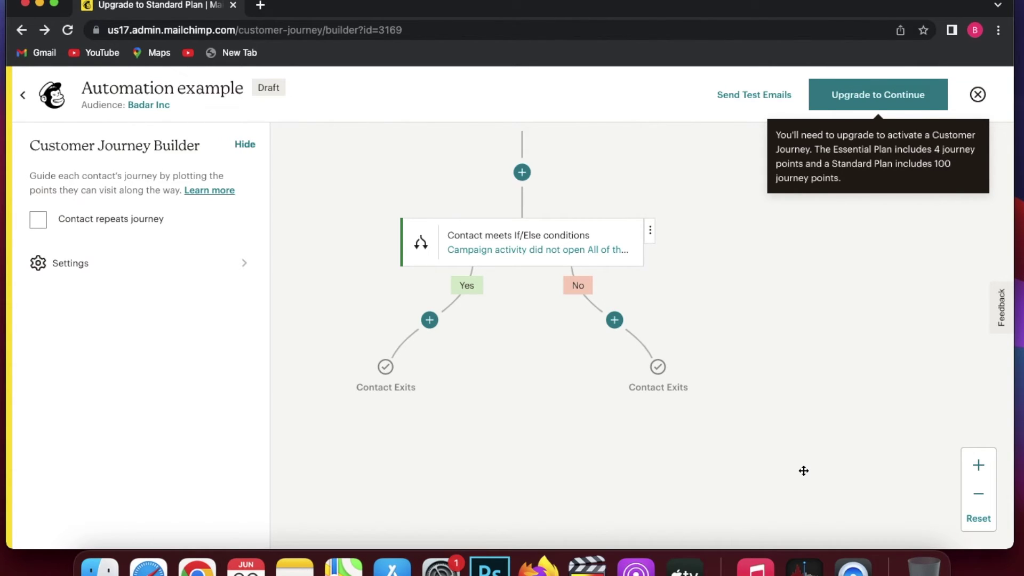
Step: Look over the whole journey map from its starting point to the If/Else branches, and exit the journey builder
{"action": "scroll", "coordinate": [768, 343], "scroll_direction": "up", "scroll_amount": 2}
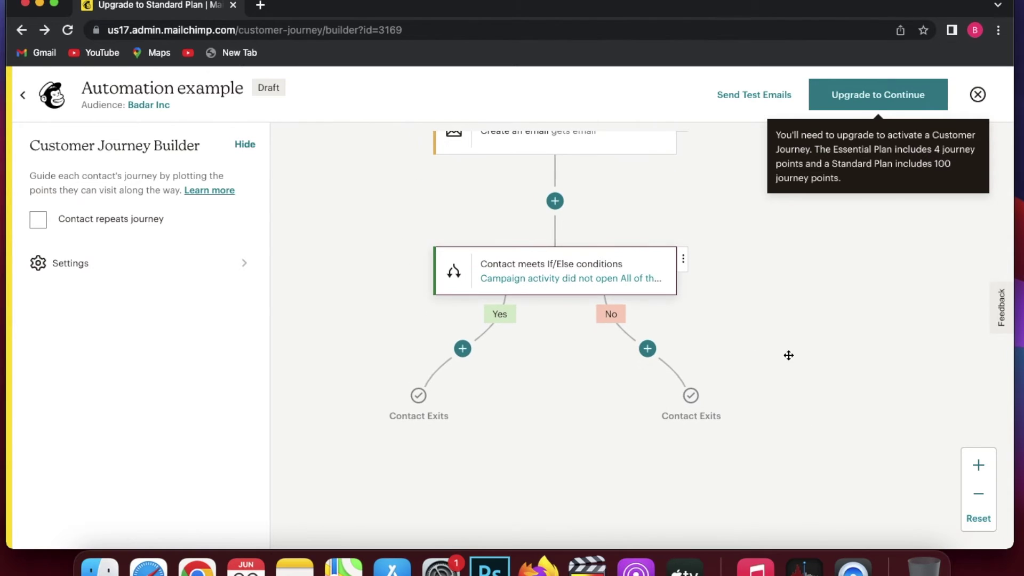
{"action": "scroll", "coordinate": [789, 356], "scroll_direction": "up", "scroll_amount": 10}
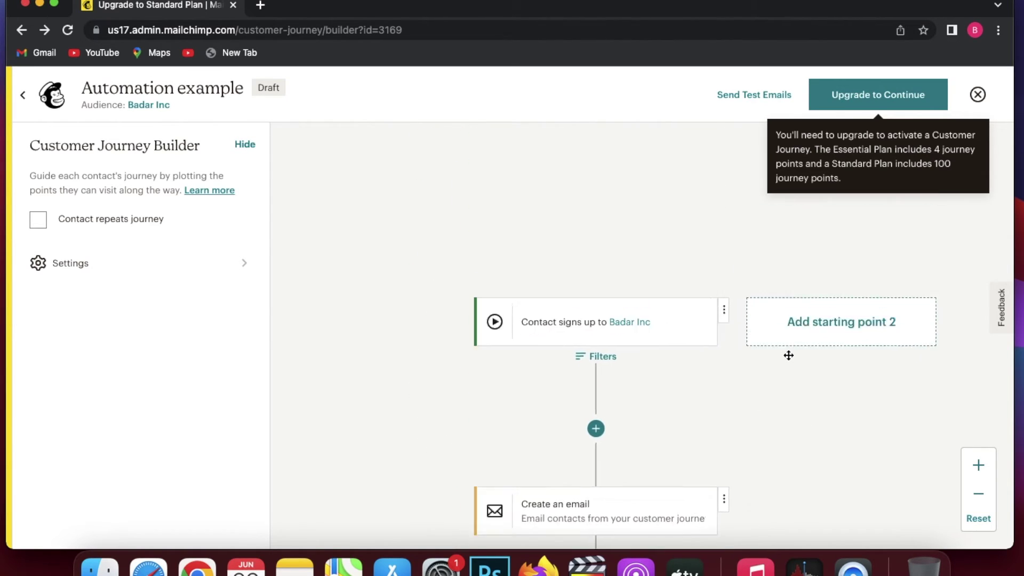
{"action": "scroll", "coordinate": [788, 355], "scroll_direction": "down", "scroll_amount": 15}
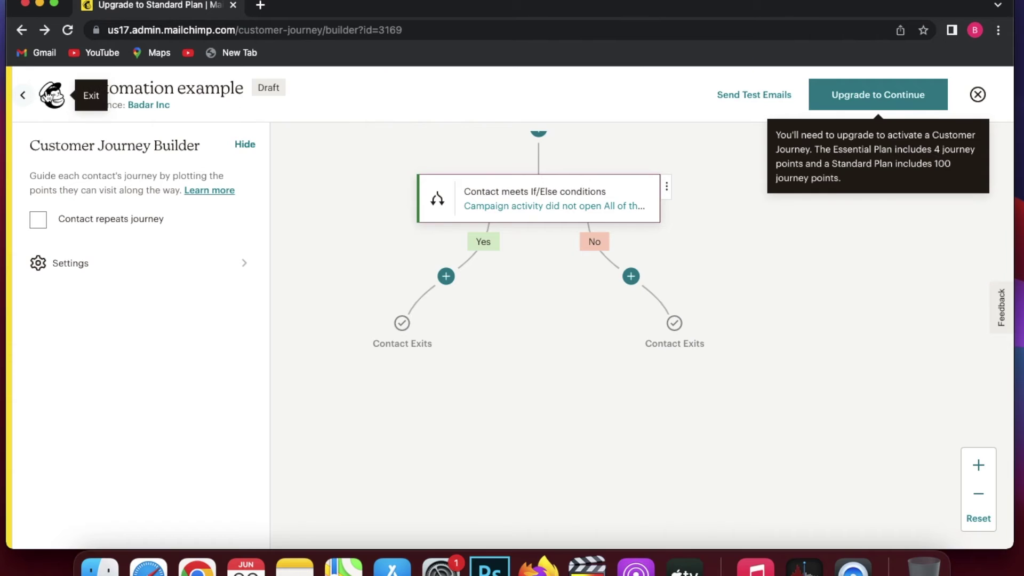
{"action": "left_click", "coordinate": [23, 95]}
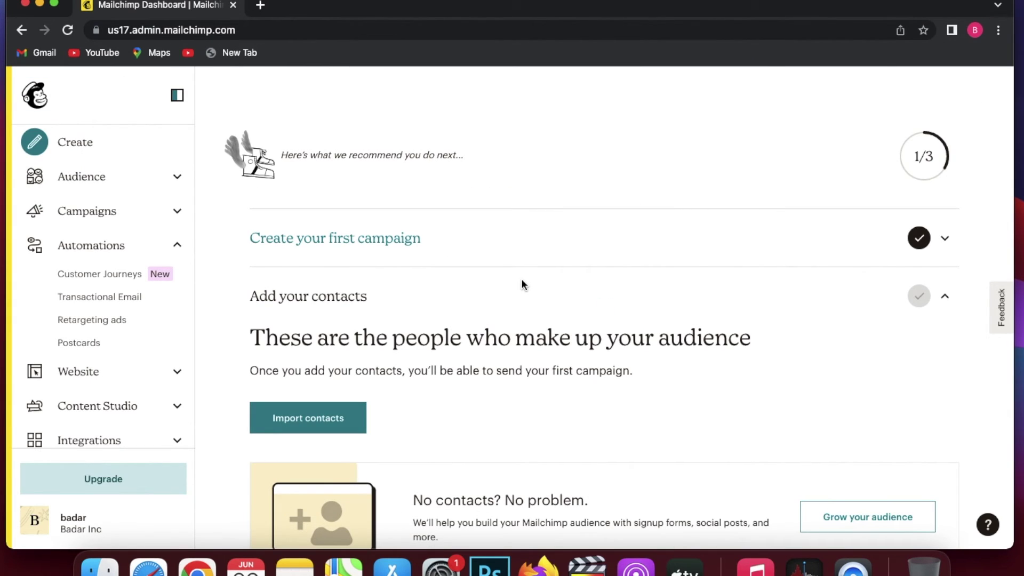
Step: Open the plan upgrade options, compare the Premium, Standard, Essentials and Free plans, and close the plan selection
{"action": "scroll", "coordinate": [523, 285], "scroll_direction": "down", "scroll_amount": 2}
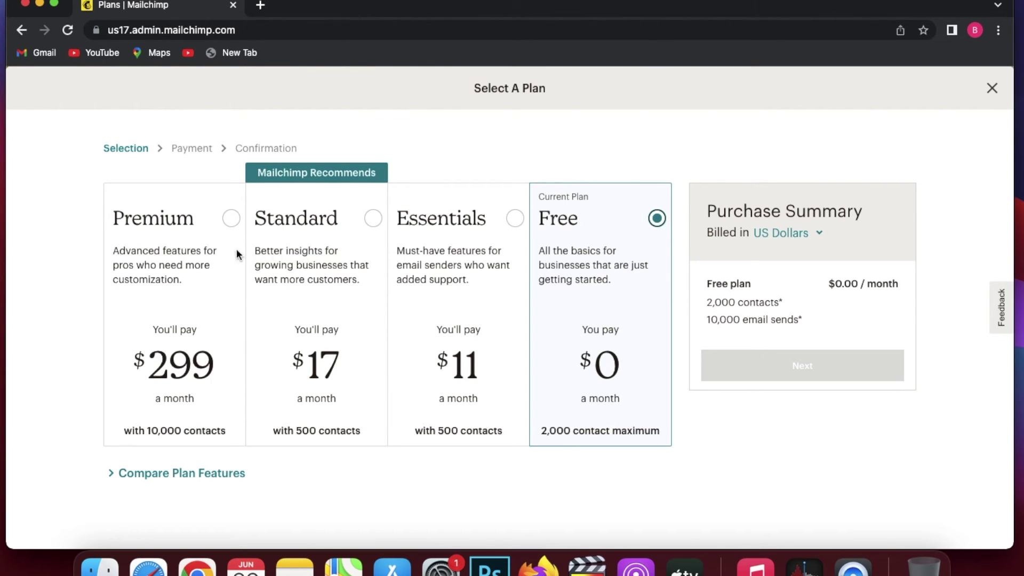
{"action": "scroll", "coordinate": [446, 272], "scroll_direction": "up", "scroll_amount": 5}
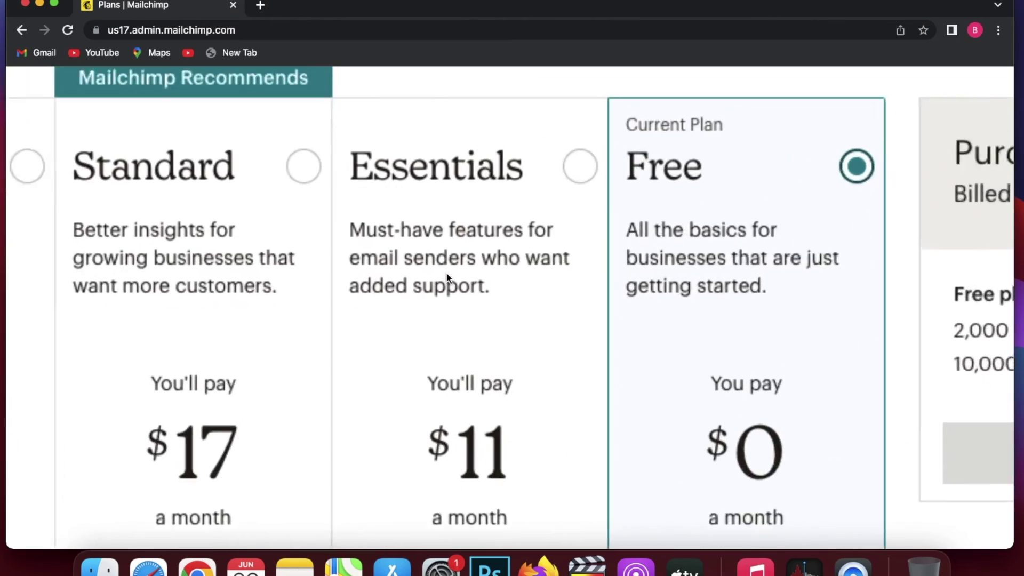
{"action": "scroll", "coordinate": [446, 272], "scroll_direction": "down", "scroll_amount": 5}
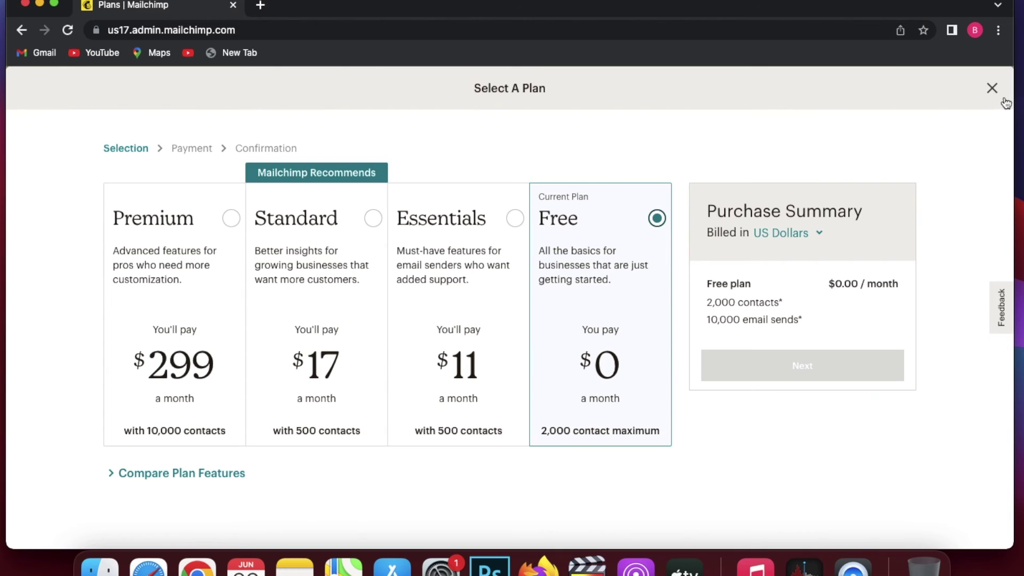
{"action": "left_click", "coordinate": [992, 88]}
Step: Examine the dashboard's recommended tasks, activity feed and total audience overview
{"action": "scroll", "coordinate": [541, 245], "scroll_direction": "up", "scroll_amount": 8}
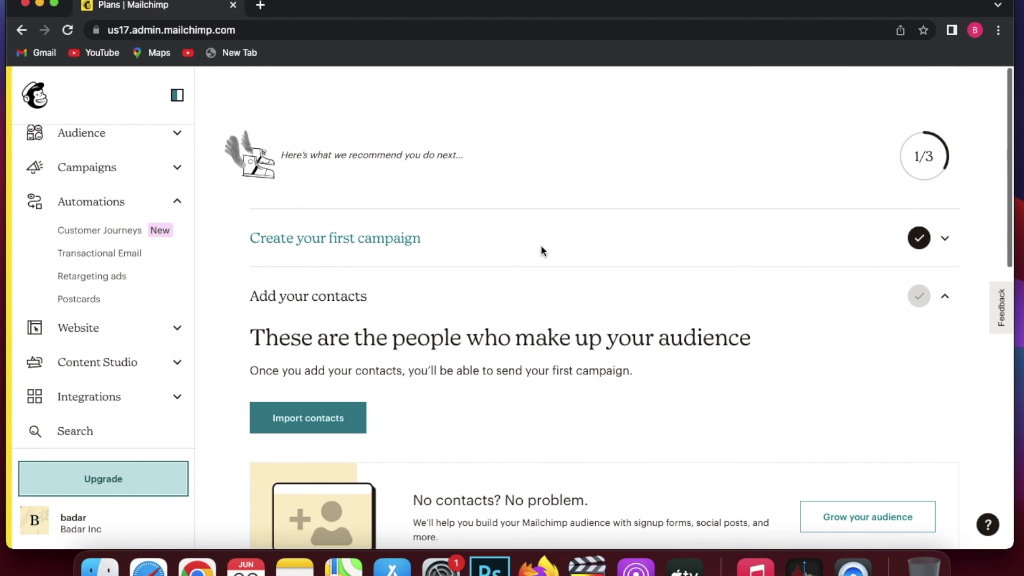
{"action": "left_click", "coordinate": [40, 96]}
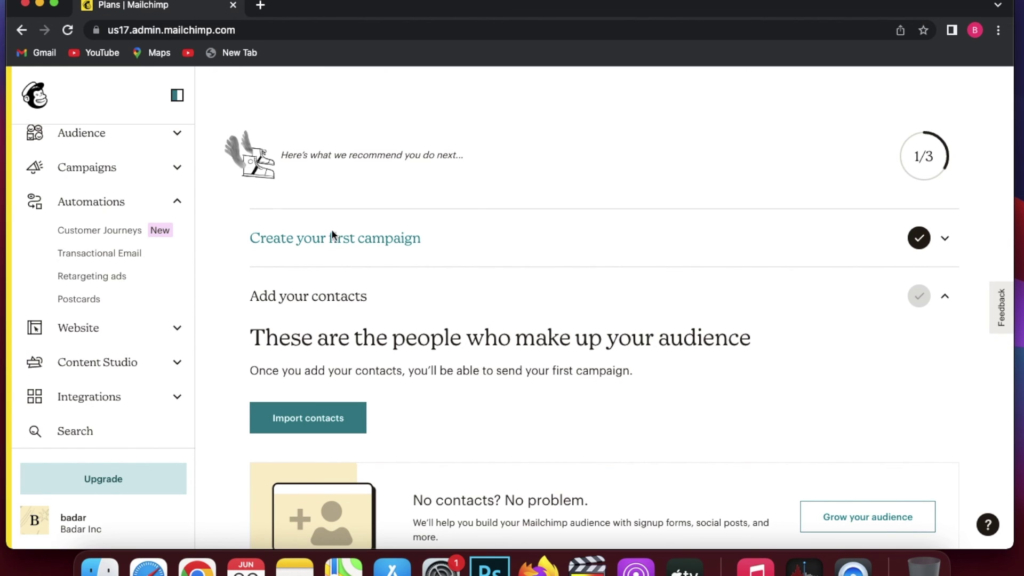
{"action": "scroll", "coordinate": [434, 307], "scroll_direction": "down", "scroll_amount": 10}
{"action": "scroll", "coordinate": [436, 304], "scroll_direction": "down", "scroll_amount": 1}
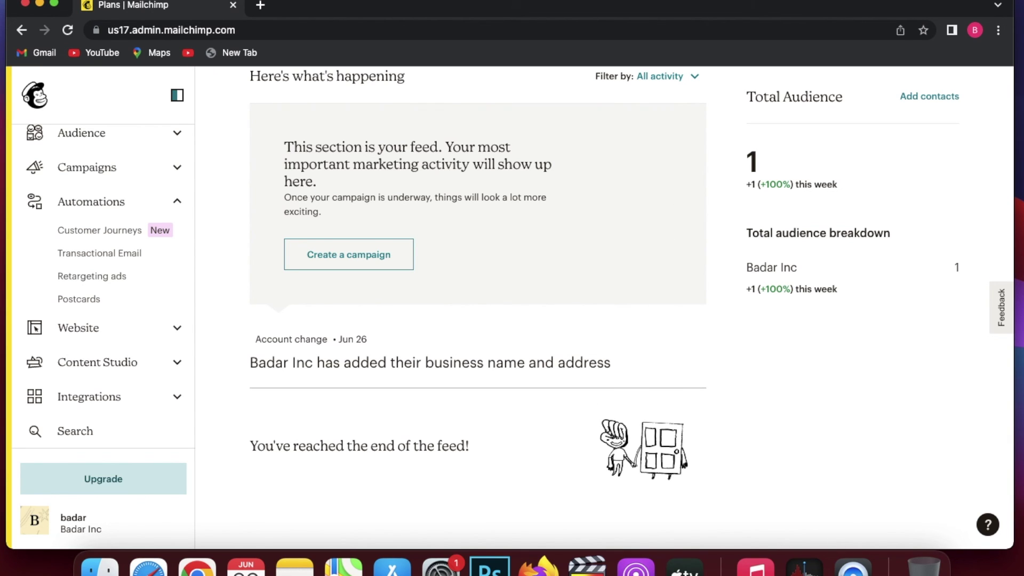
{"action": "scroll", "coordinate": [521, 278], "scroll_direction": "up", "scroll_amount": 10}
{"action": "scroll", "coordinate": [520, 278], "scroll_direction": "down", "scroll_amount": 5}
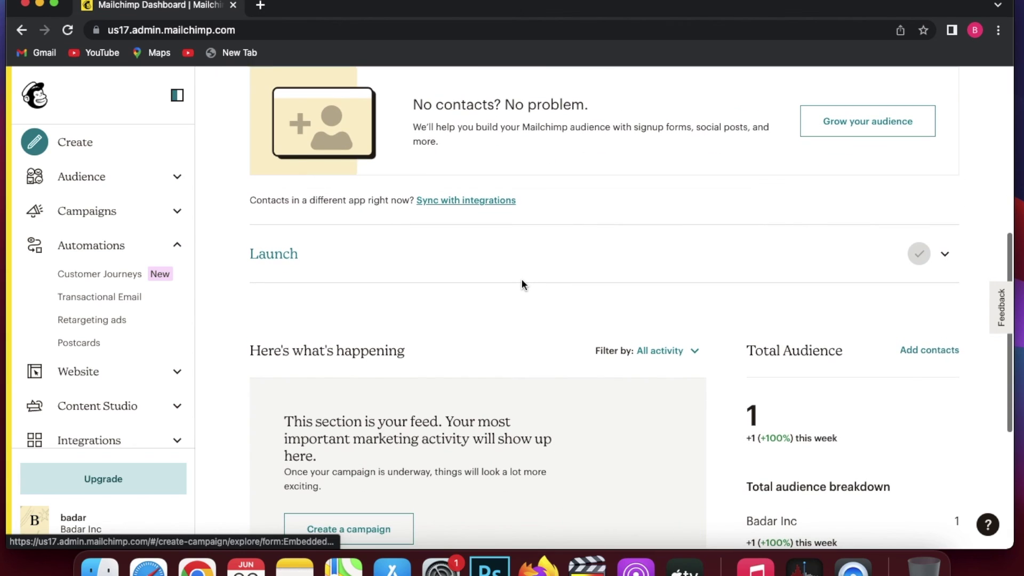
{"action": "scroll", "coordinate": [522, 282], "scroll_direction": "down", "scroll_amount": 2}
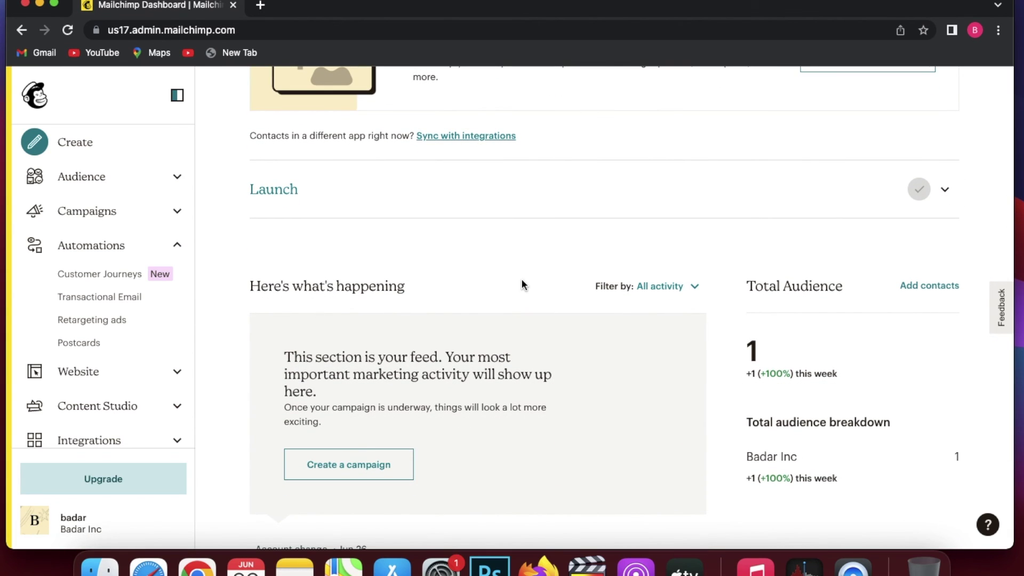
{"action": "scroll", "coordinate": [521, 279], "scroll_direction": "down", "scroll_amount": 1}
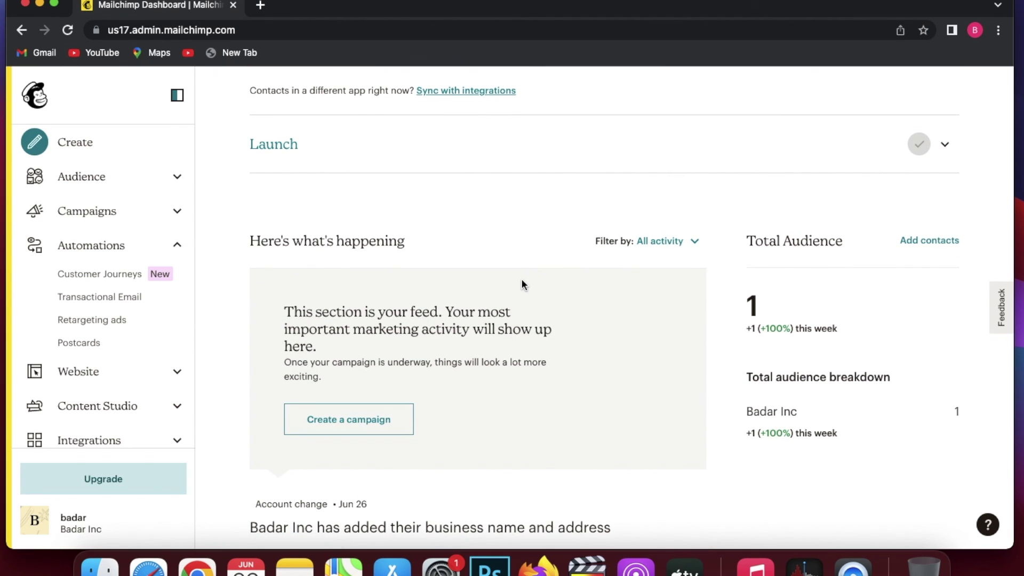
{"action": "scroll", "coordinate": [521, 283], "scroll_direction": "up", "scroll_amount": 8}
{"action": "scroll", "coordinate": [521, 283], "scroll_direction": "down", "scroll_amount": 7}
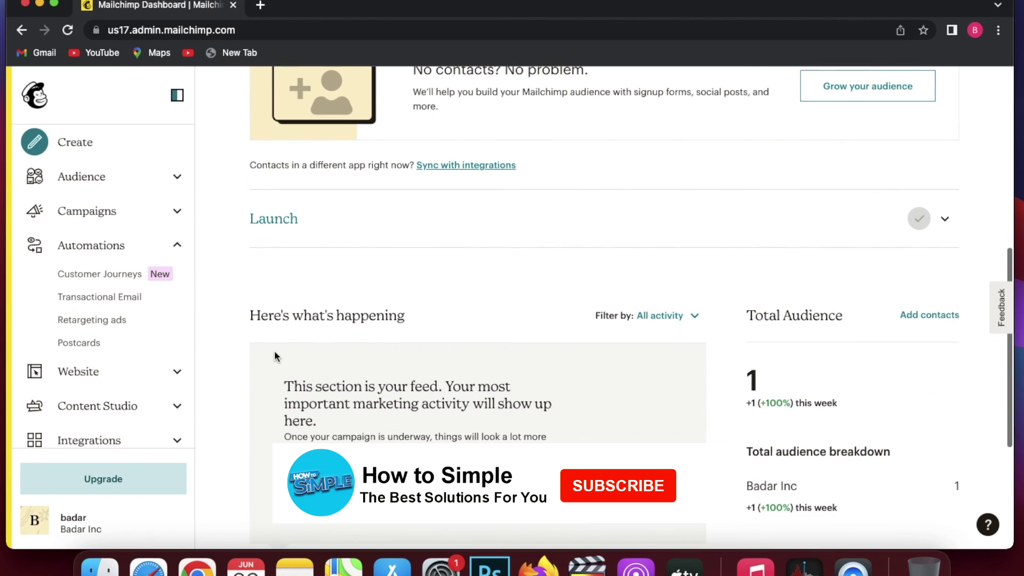
{"action": "scroll", "coordinate": [142, 382], "scroll_direction": "down", "scroll_amount": 1}
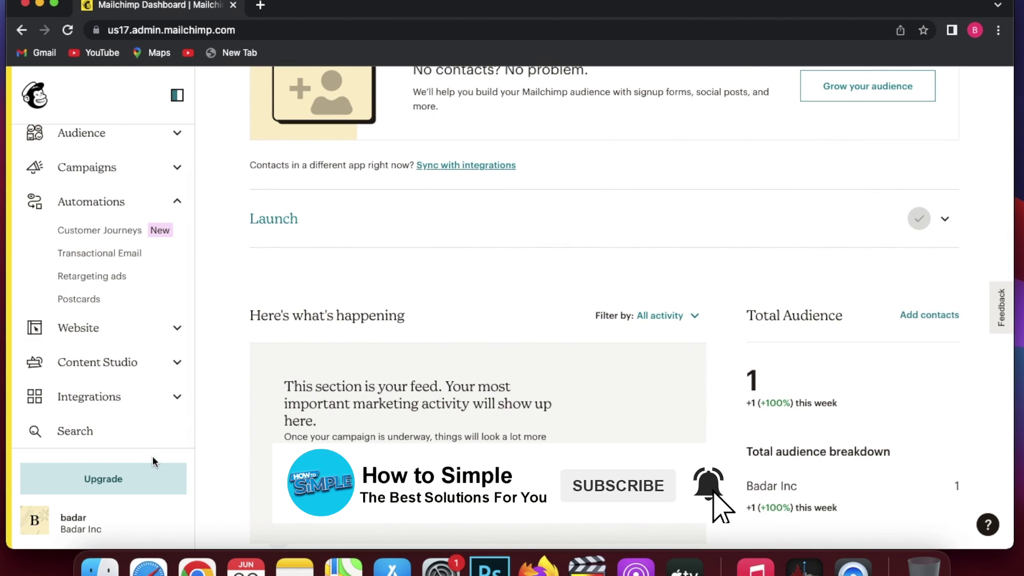